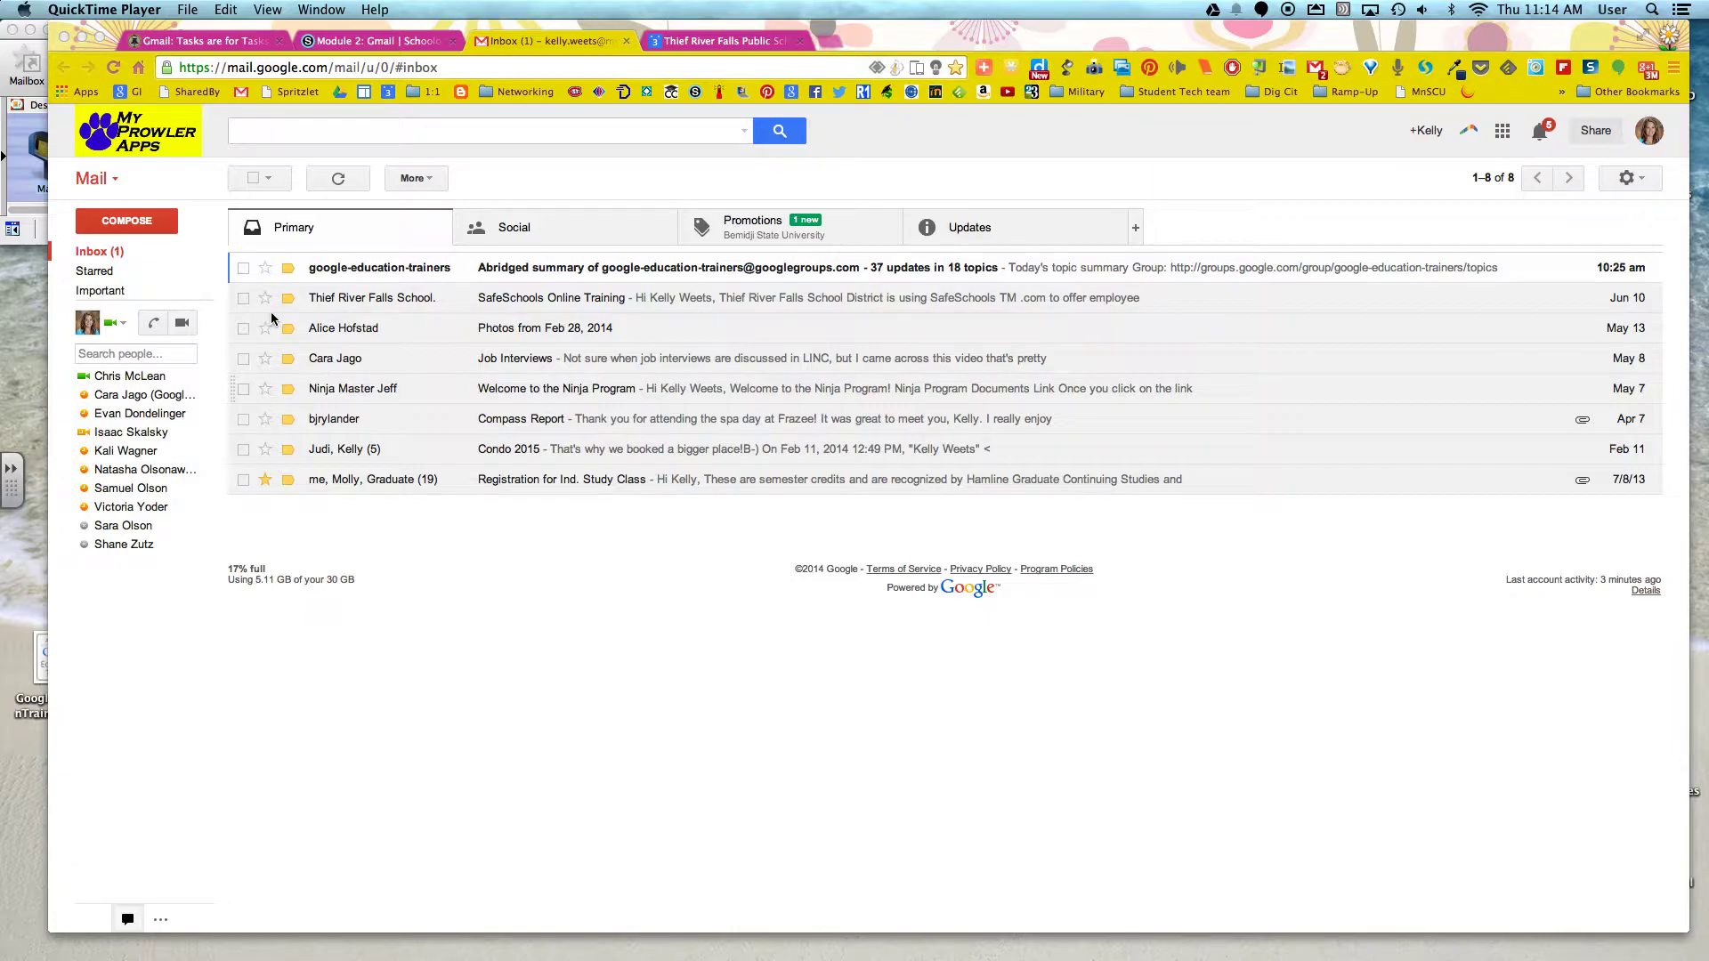
Open the Tasks list from the Gmail inbox
left_click(201, 188)
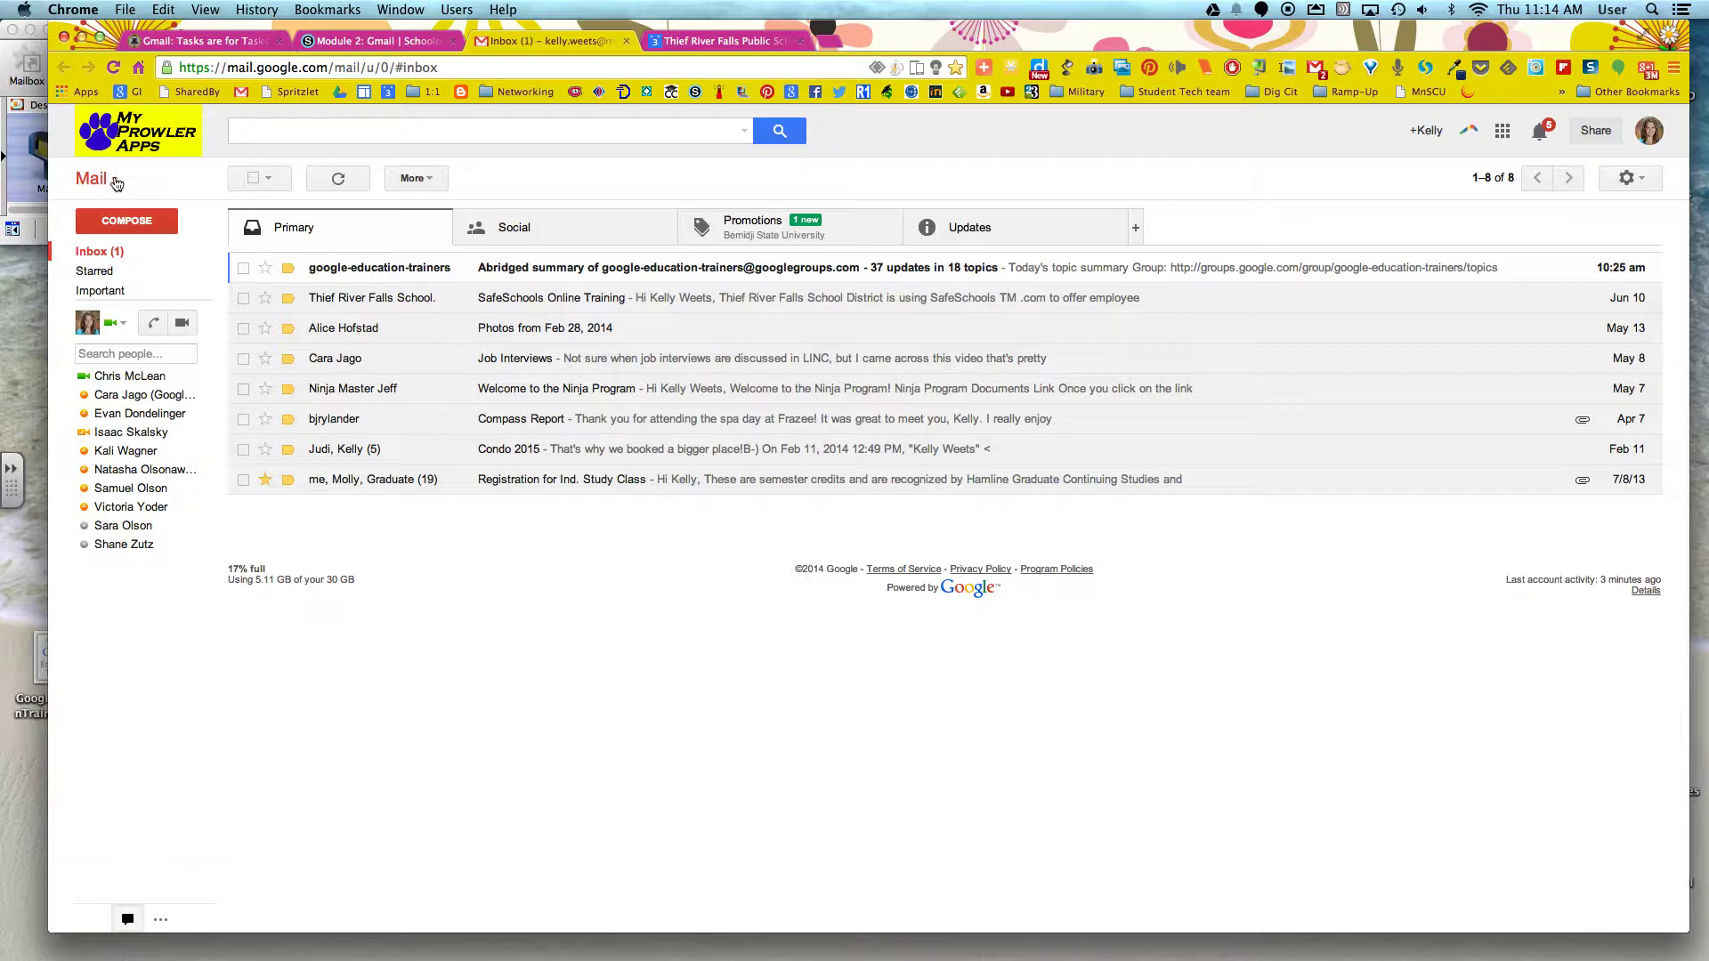
left_click(114, 181)
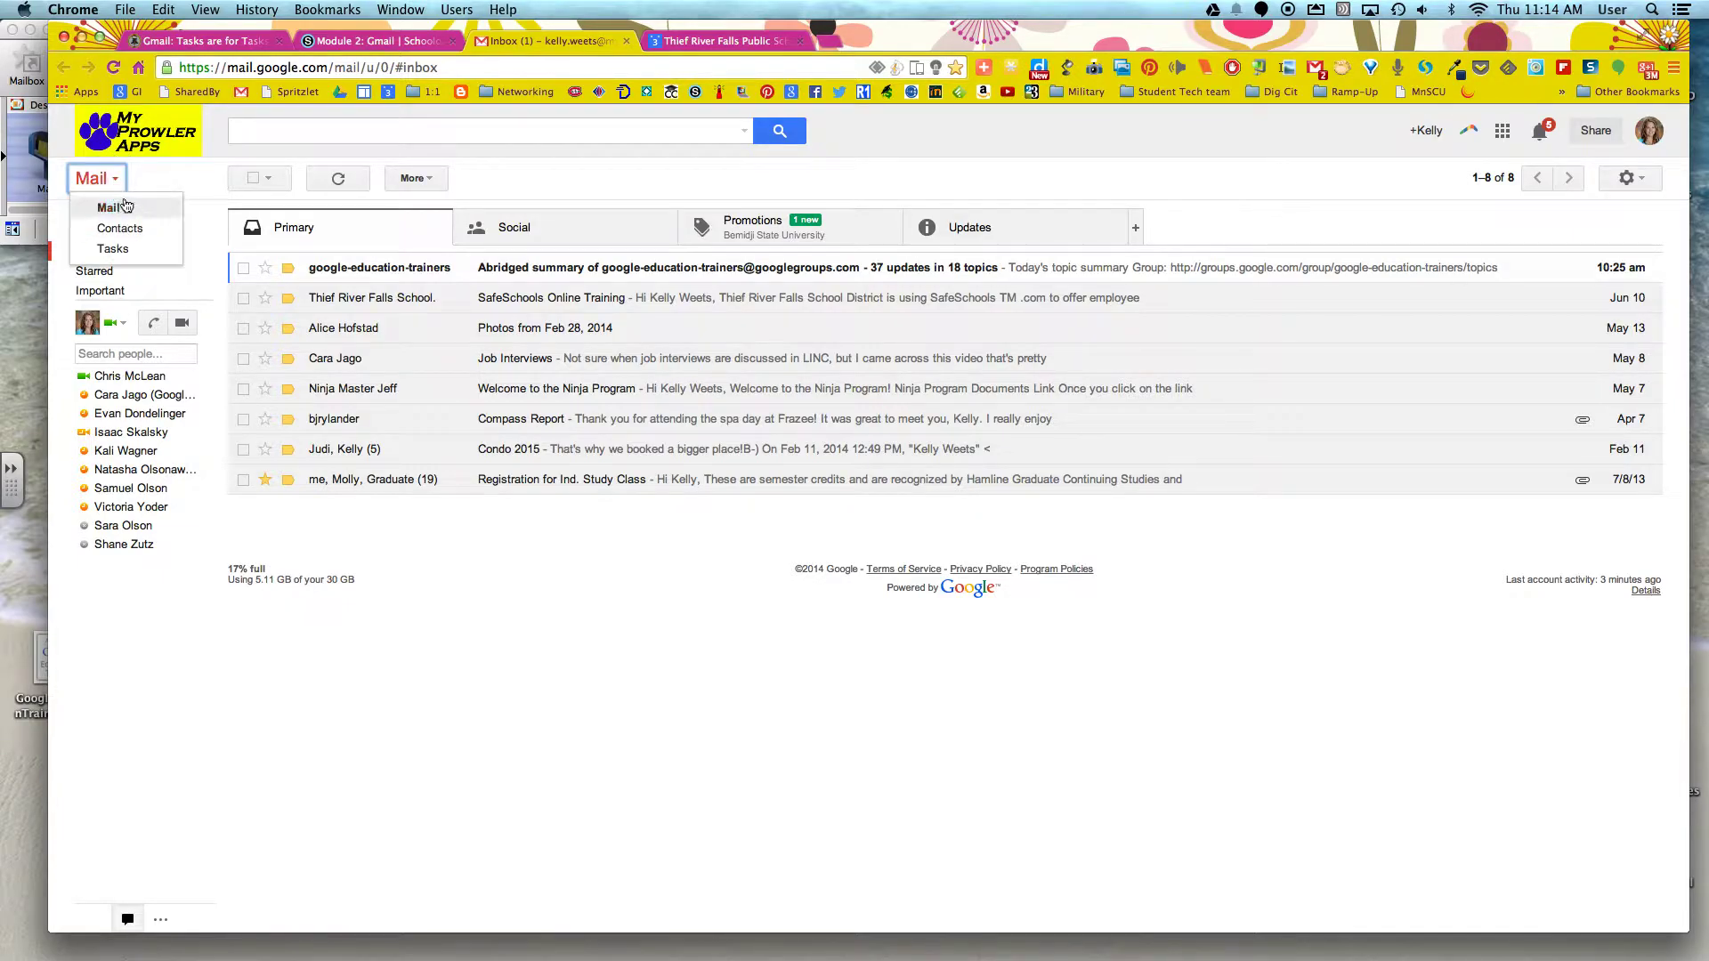
left_click(113, 249)
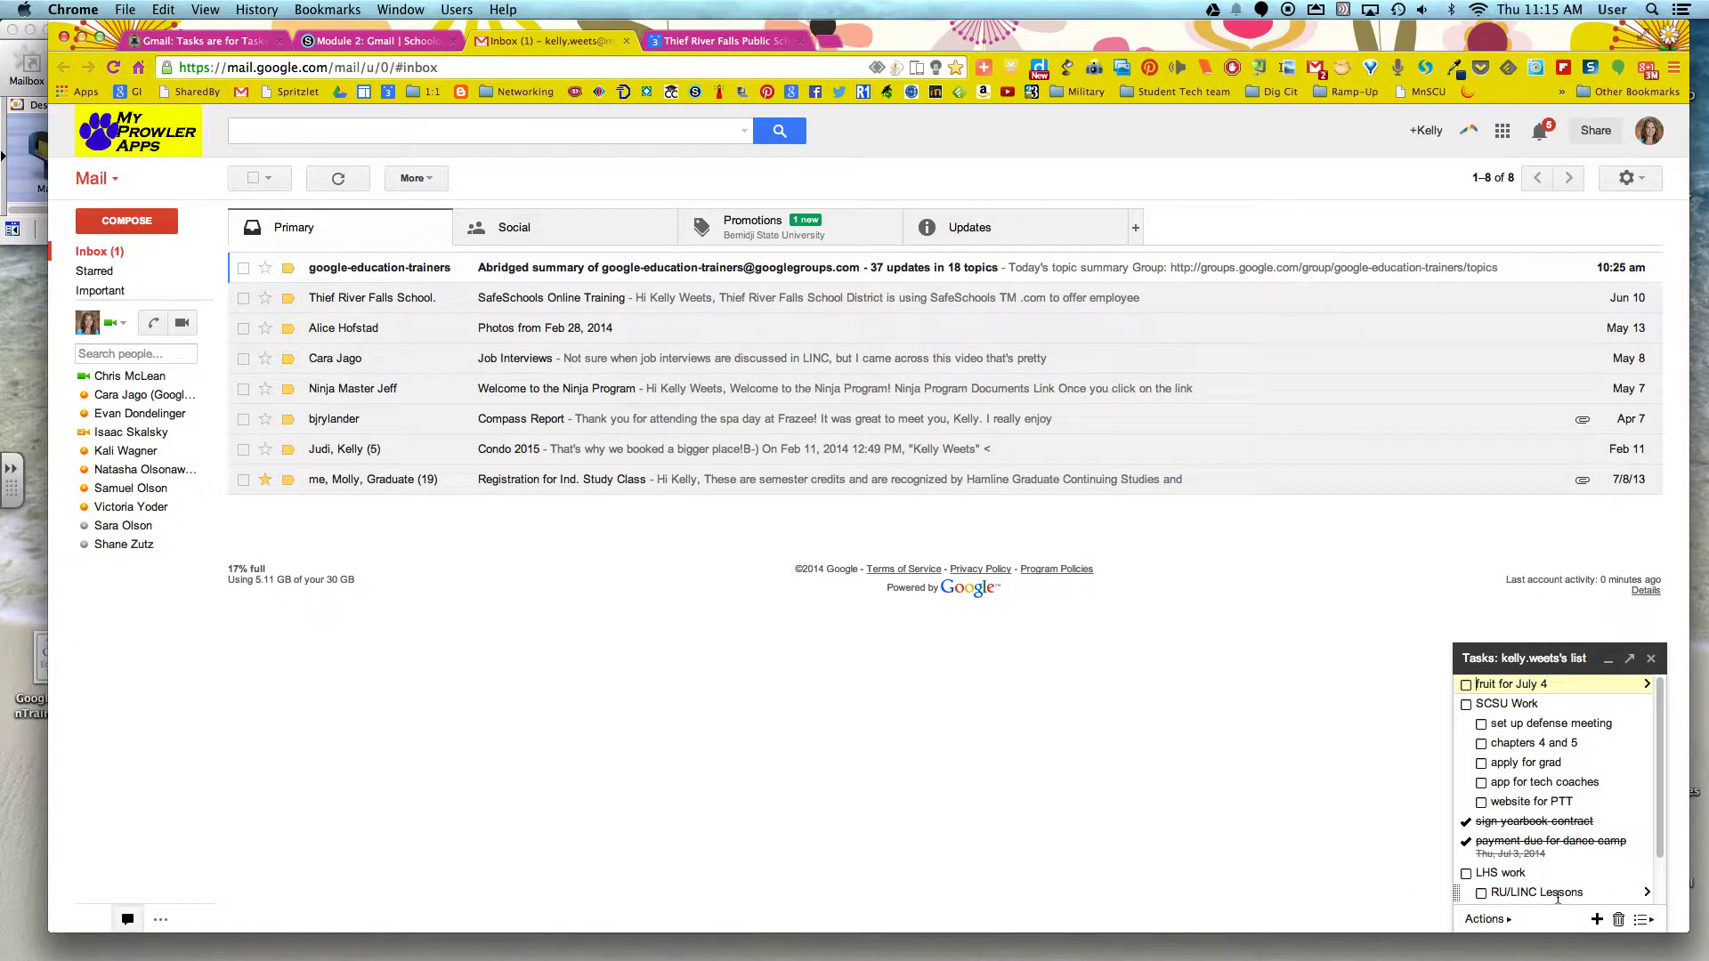
Add a task named "Book club" with the due date July 17, 2014, and return to the list
left_click(1597, 920)
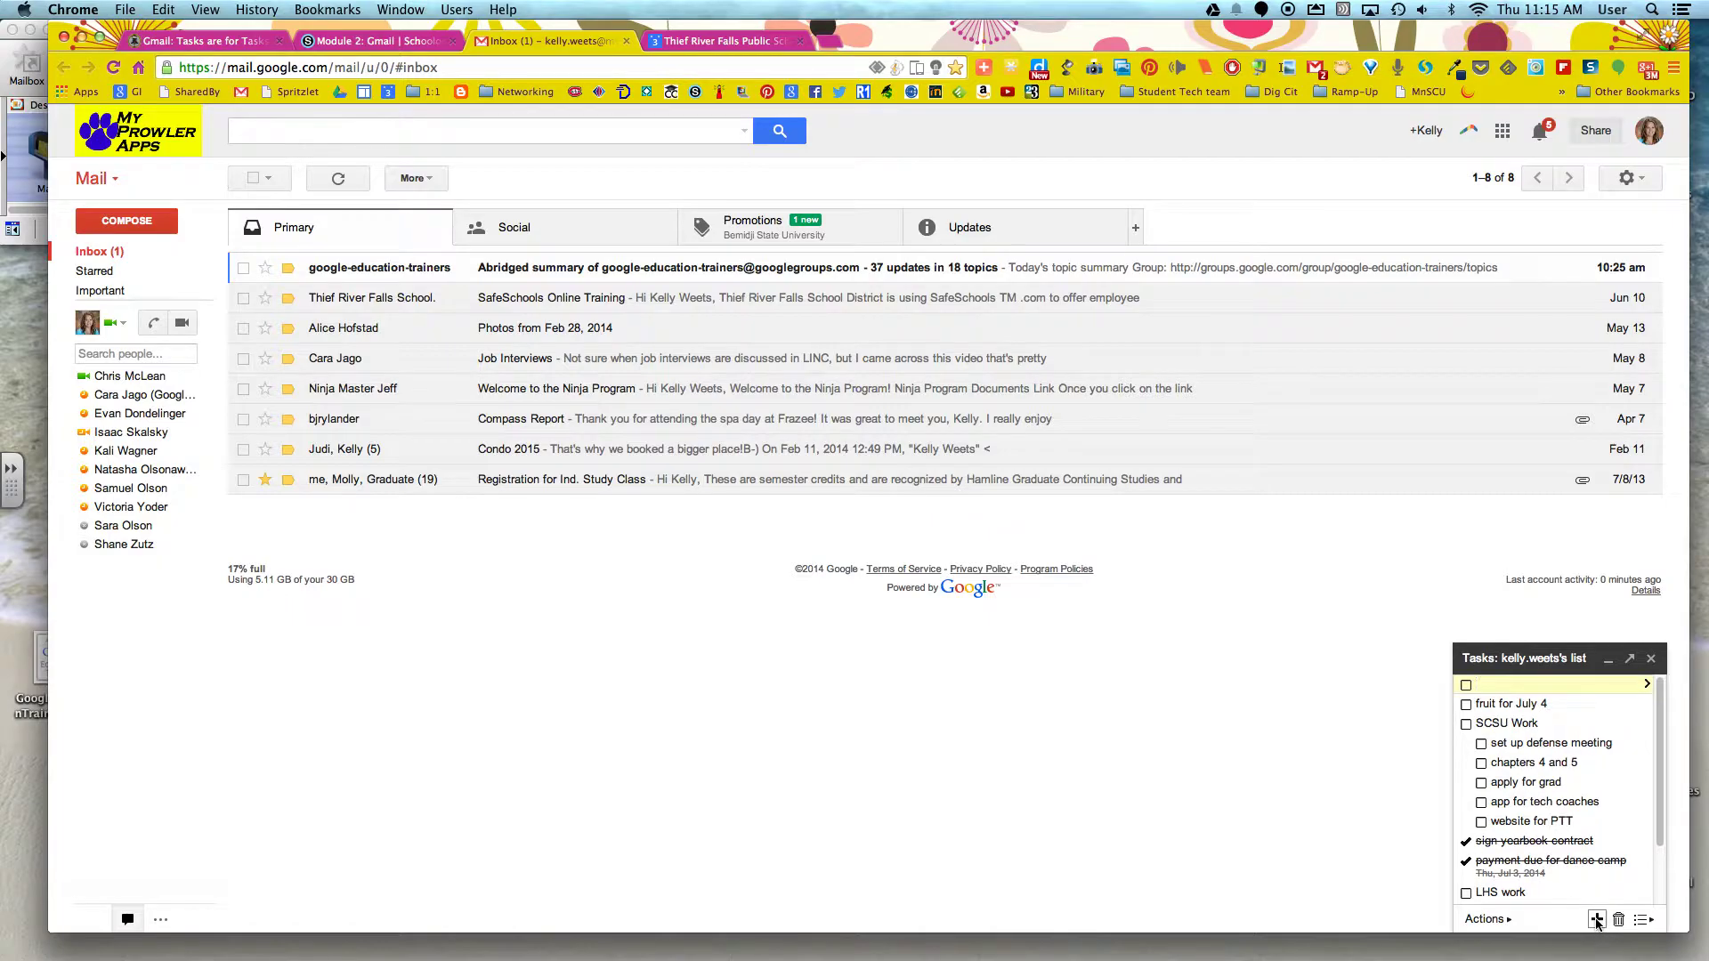
type("Book club")
left_click(1645, 684)
left_click(1543, 740)
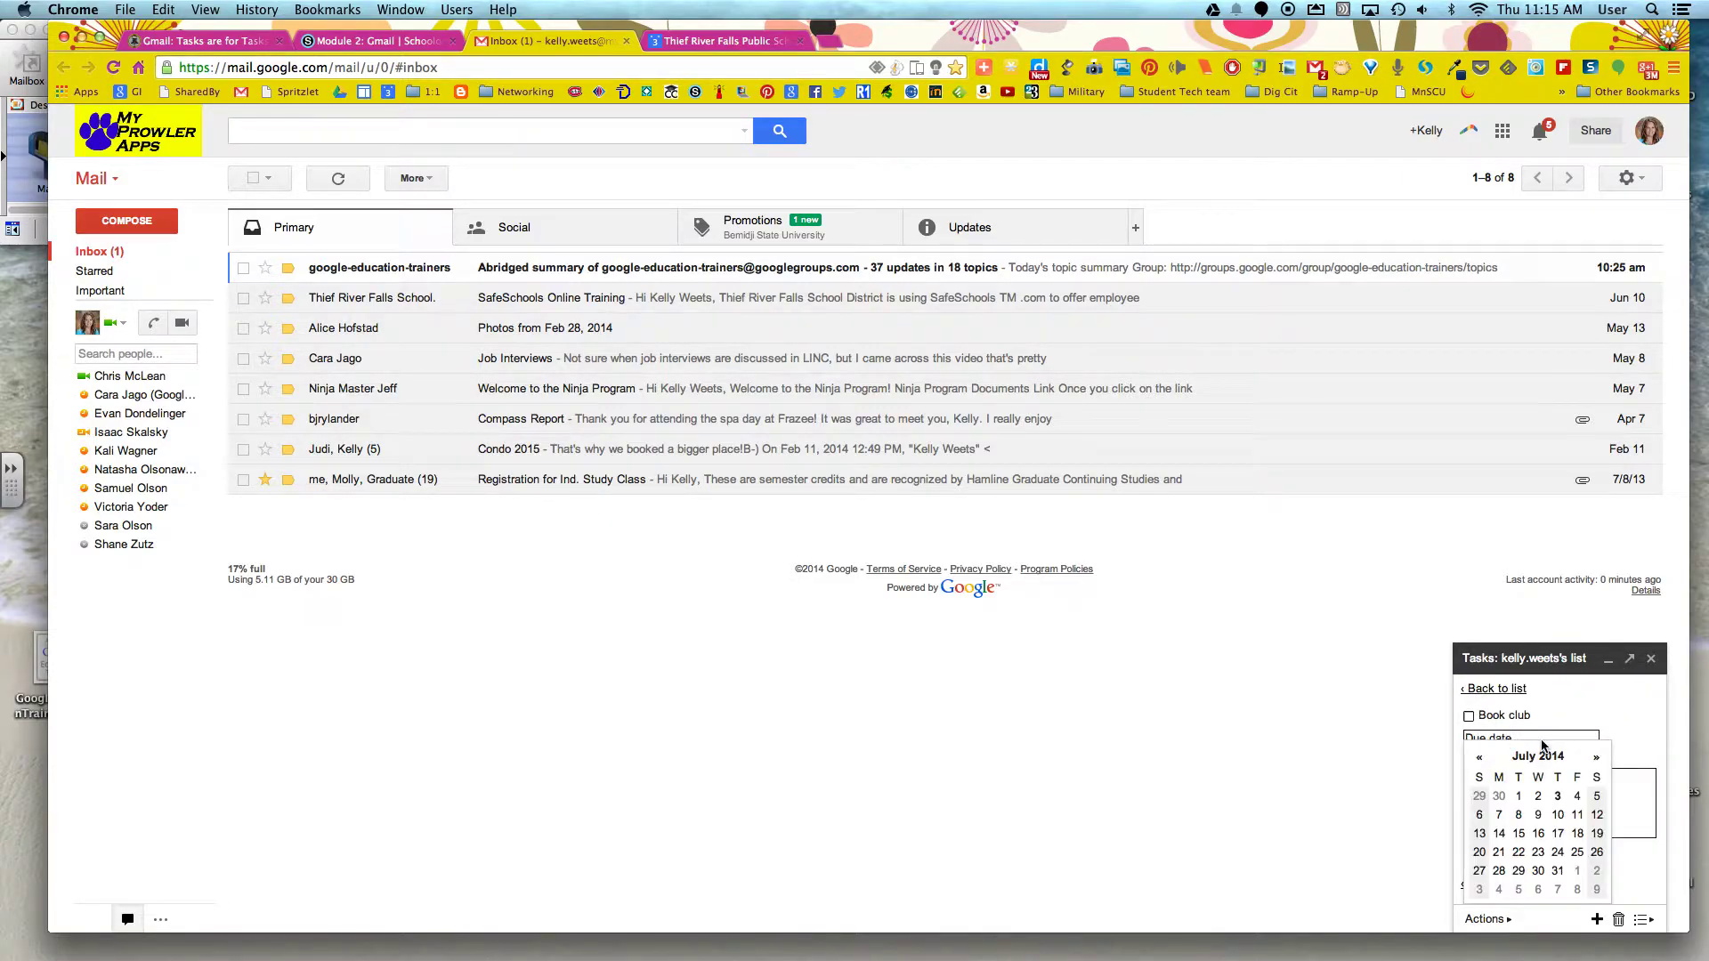
left_click(1558, 834)
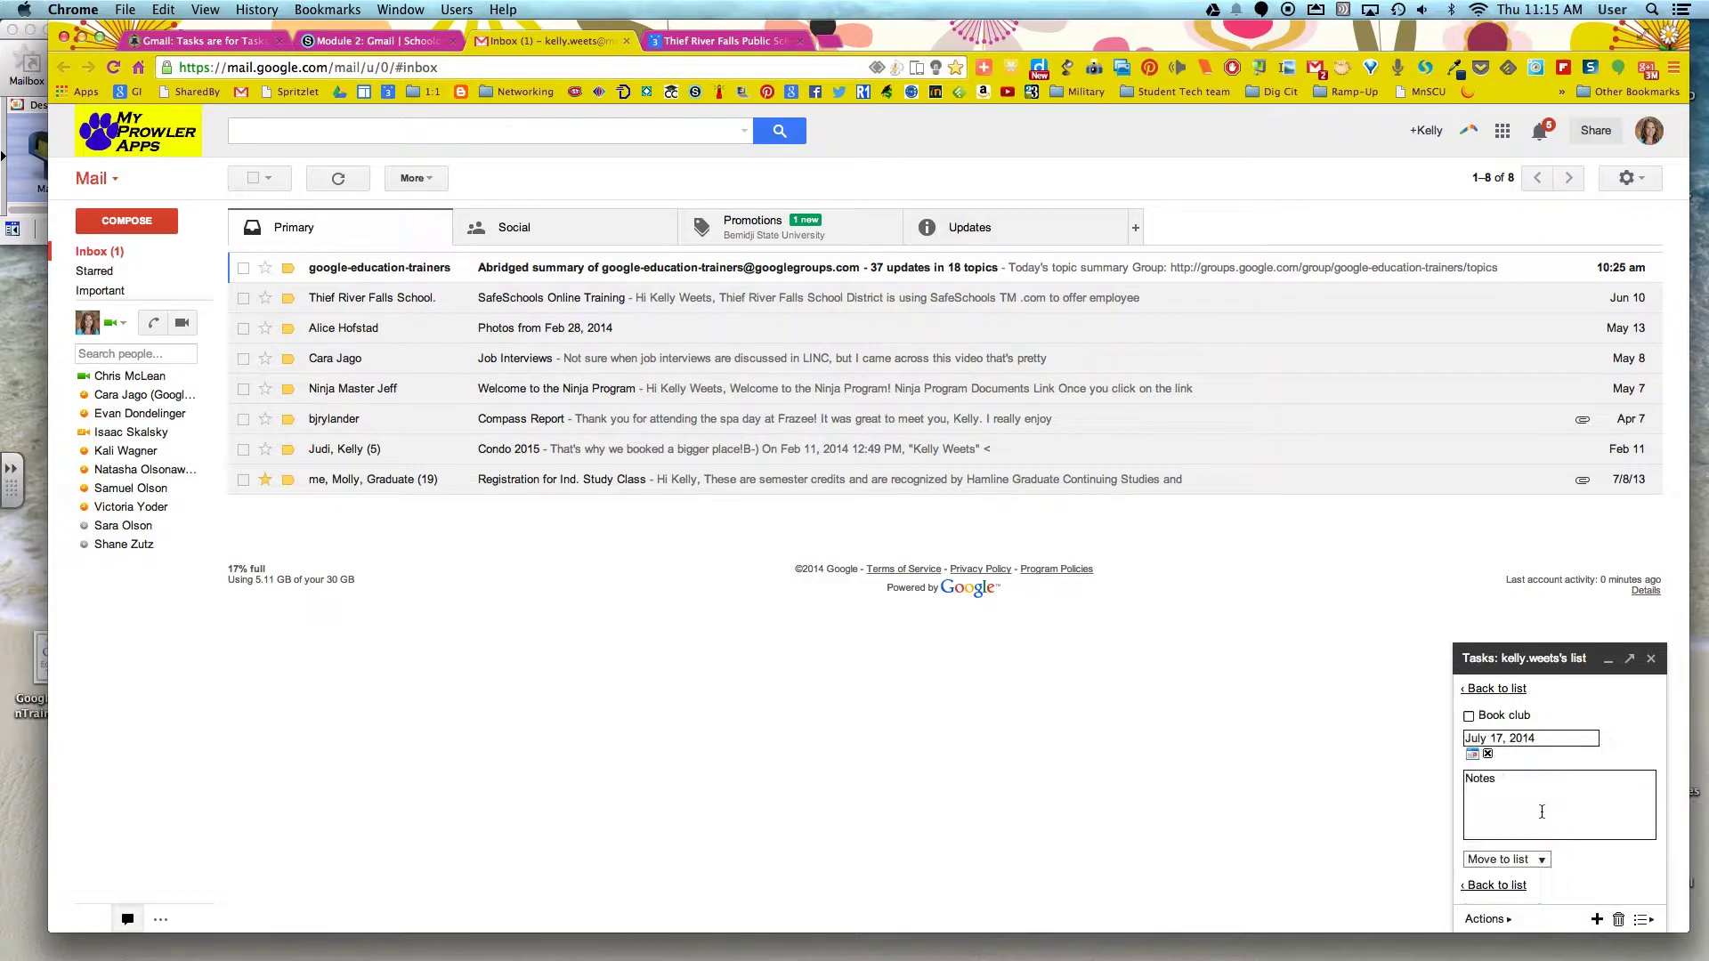
left_click(1500, 887)
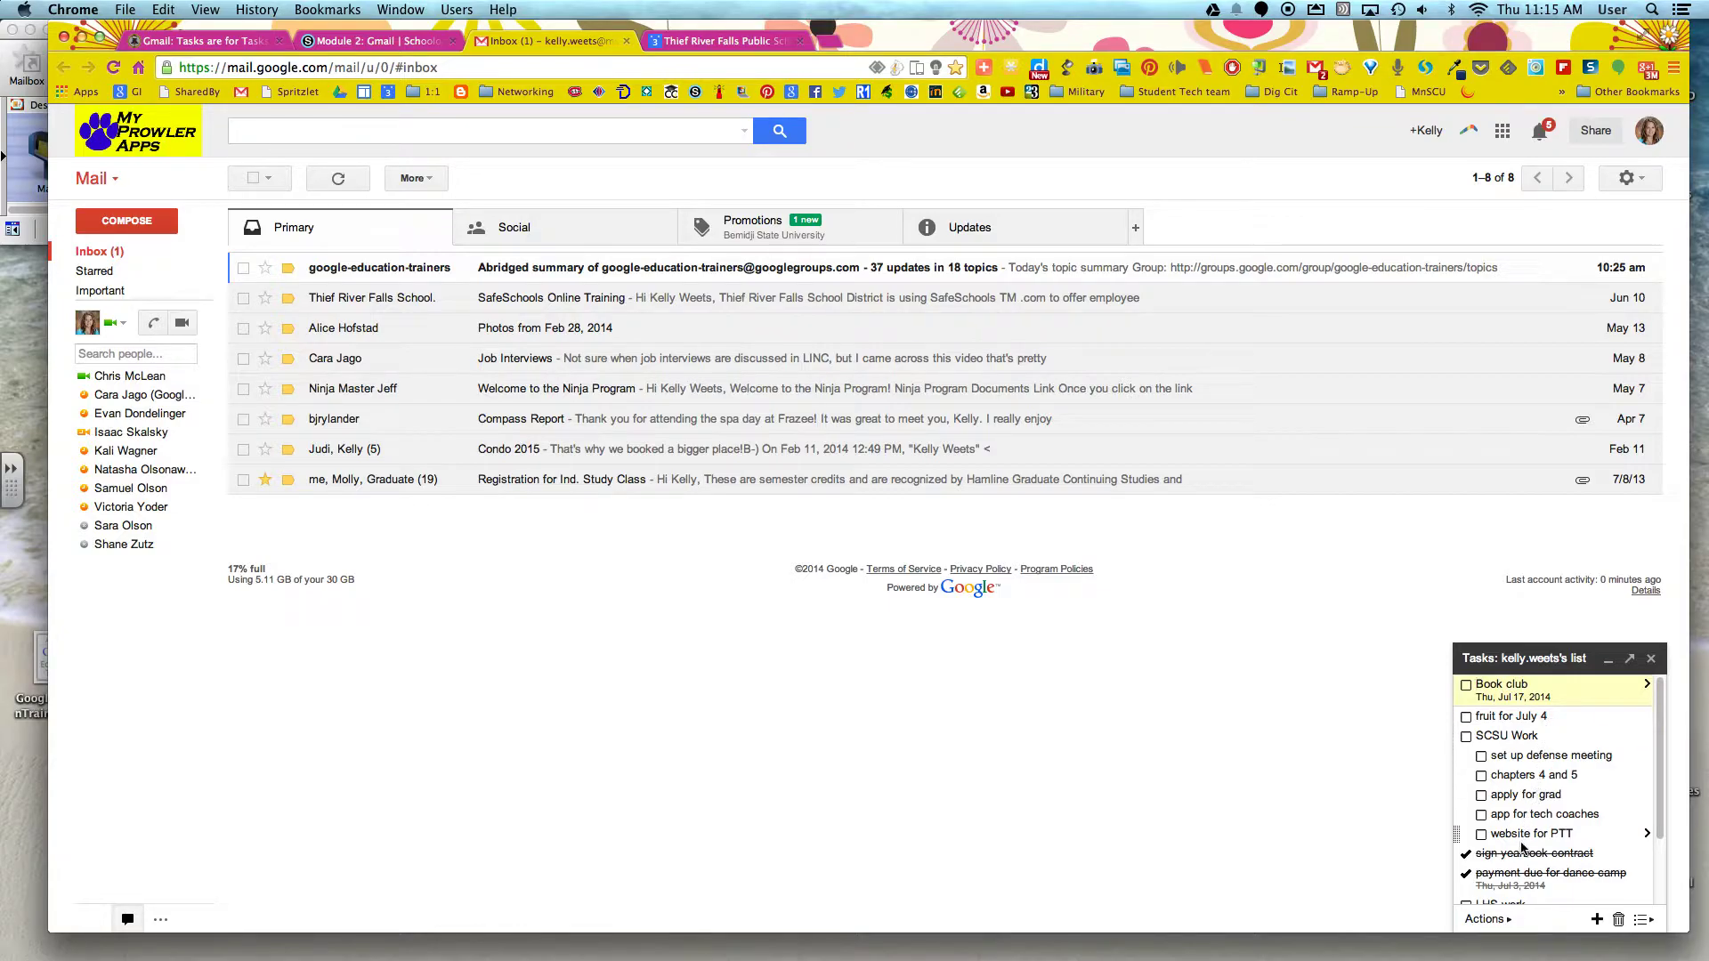
Mark the "fruit for July 4" task as completed and delete it from the list
scroll(1521, 845, "down", 1)
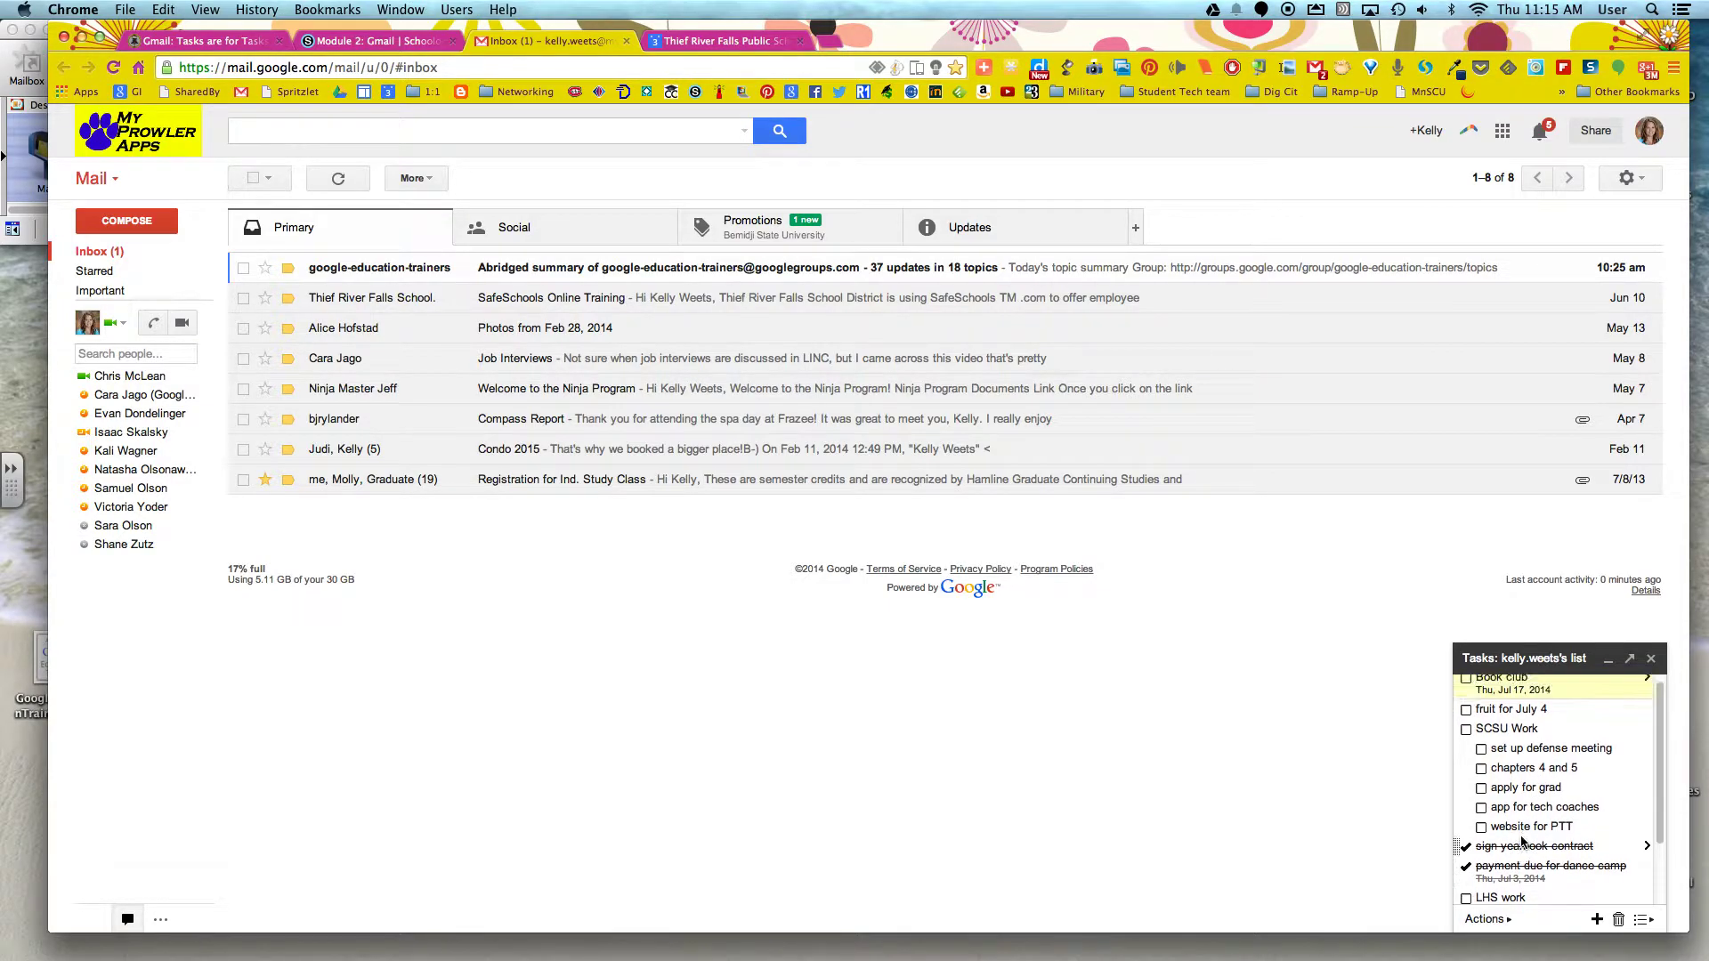
scroll(1522, 841, "up", 1)
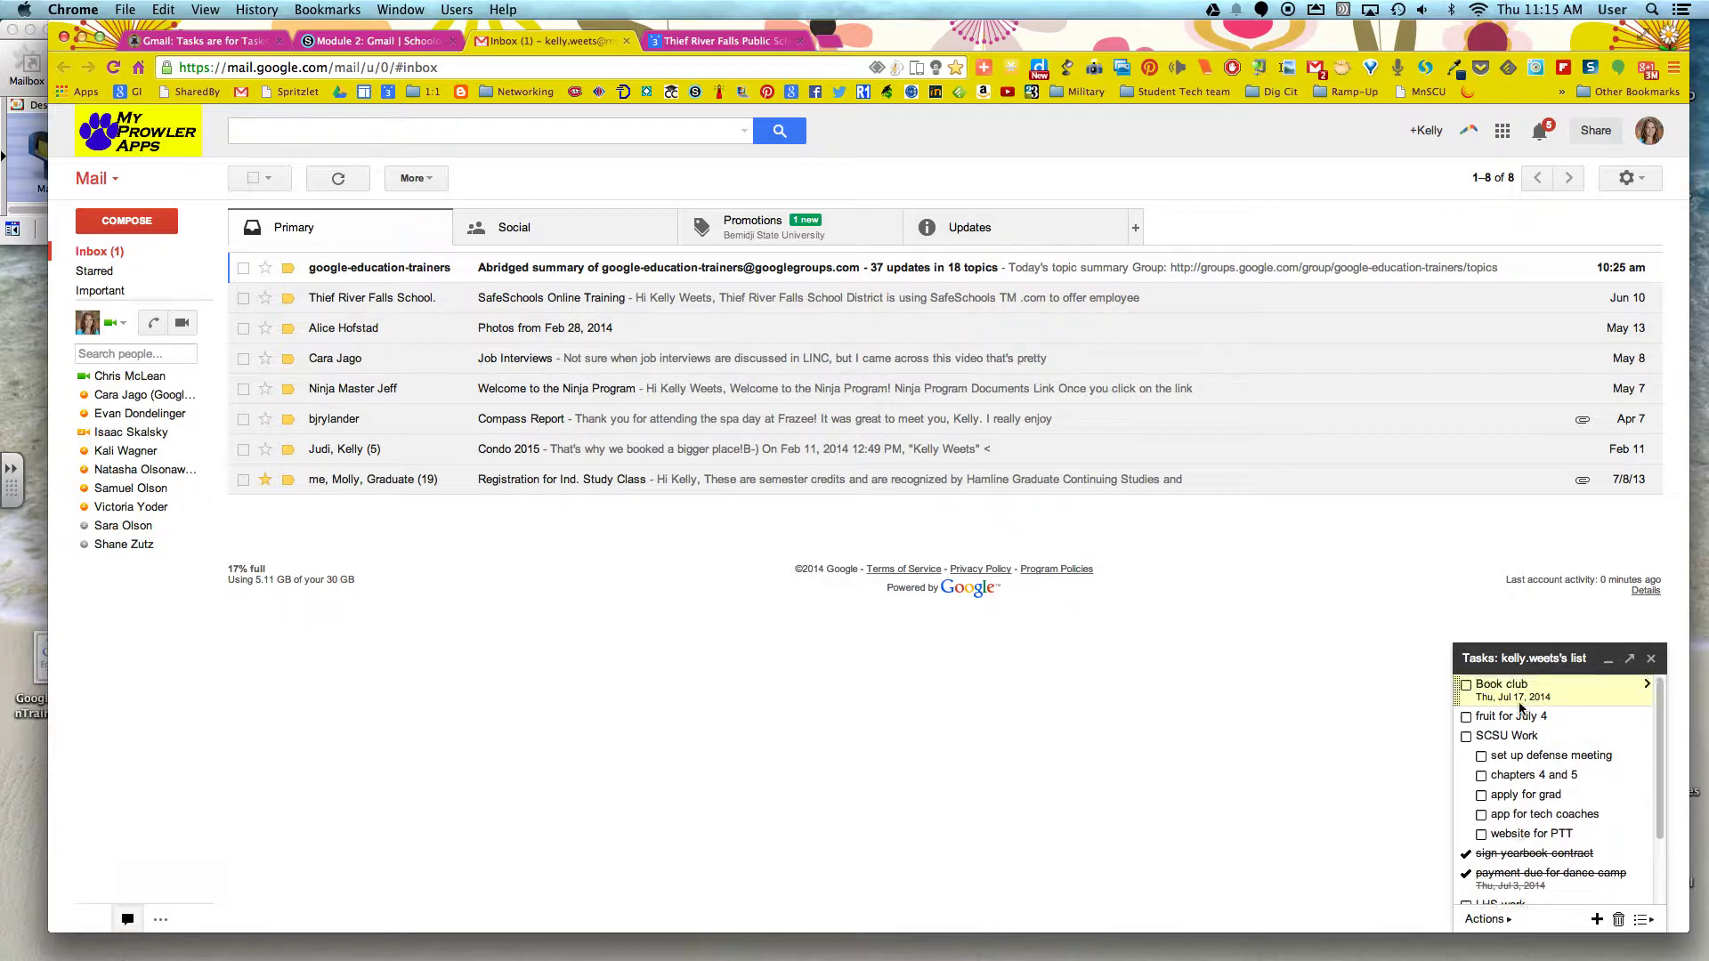
left_click(1467, 718)
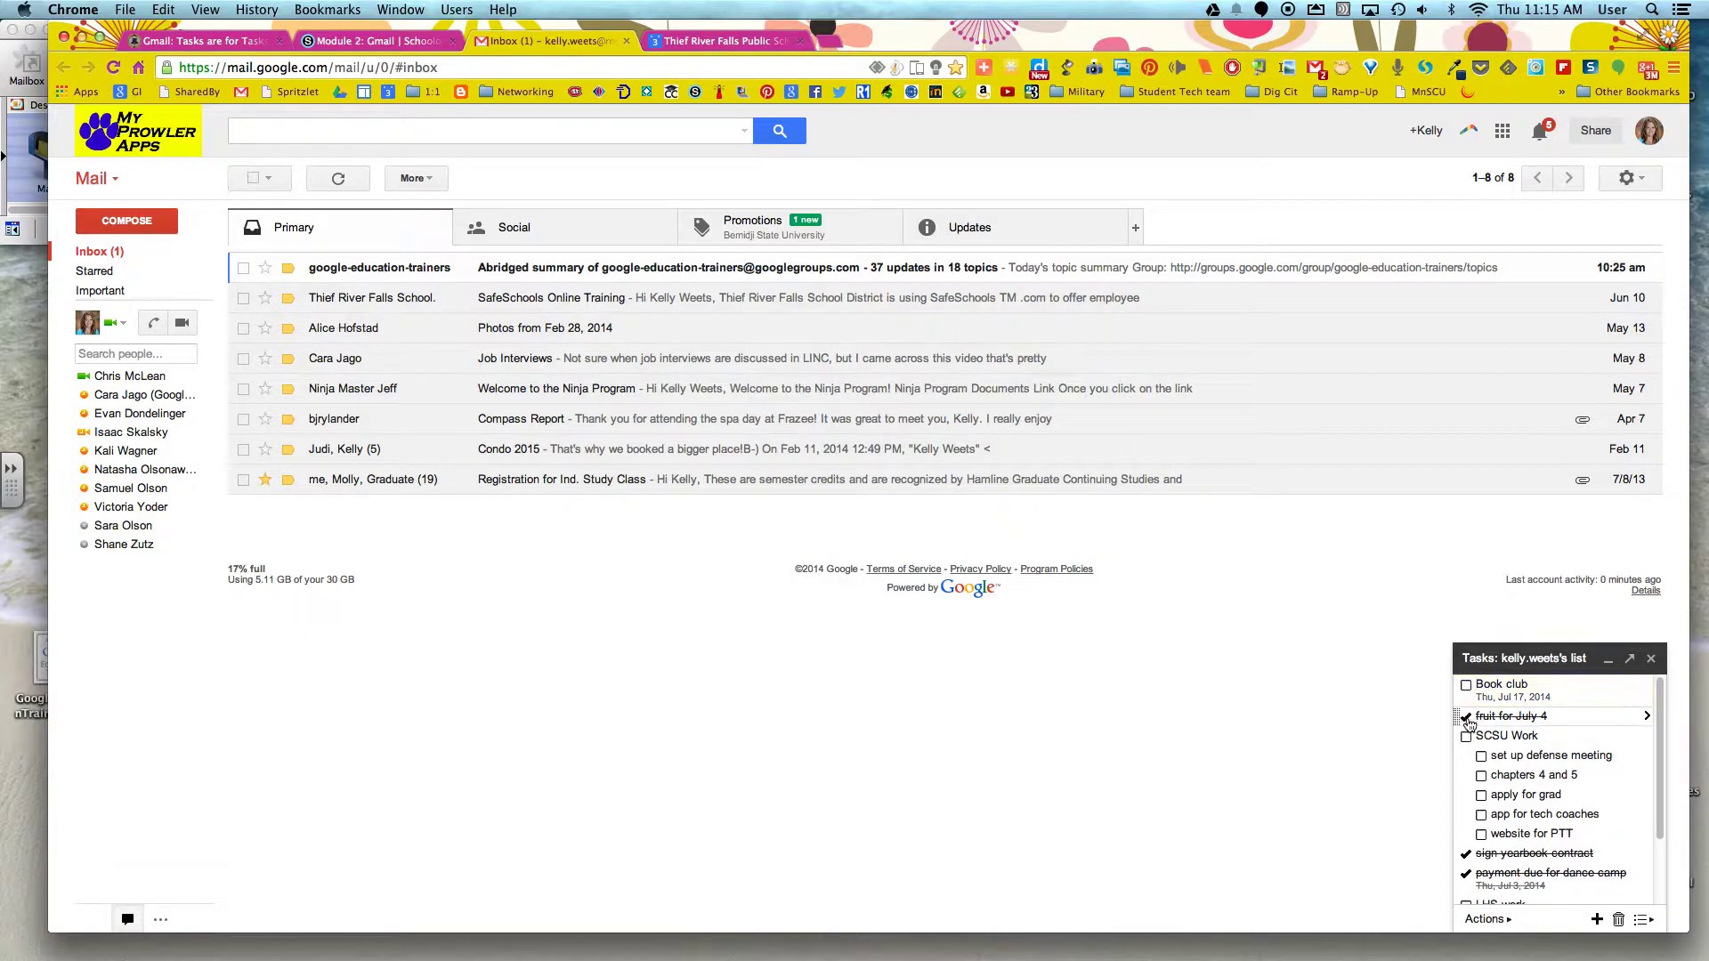
left_click(1575, 719)
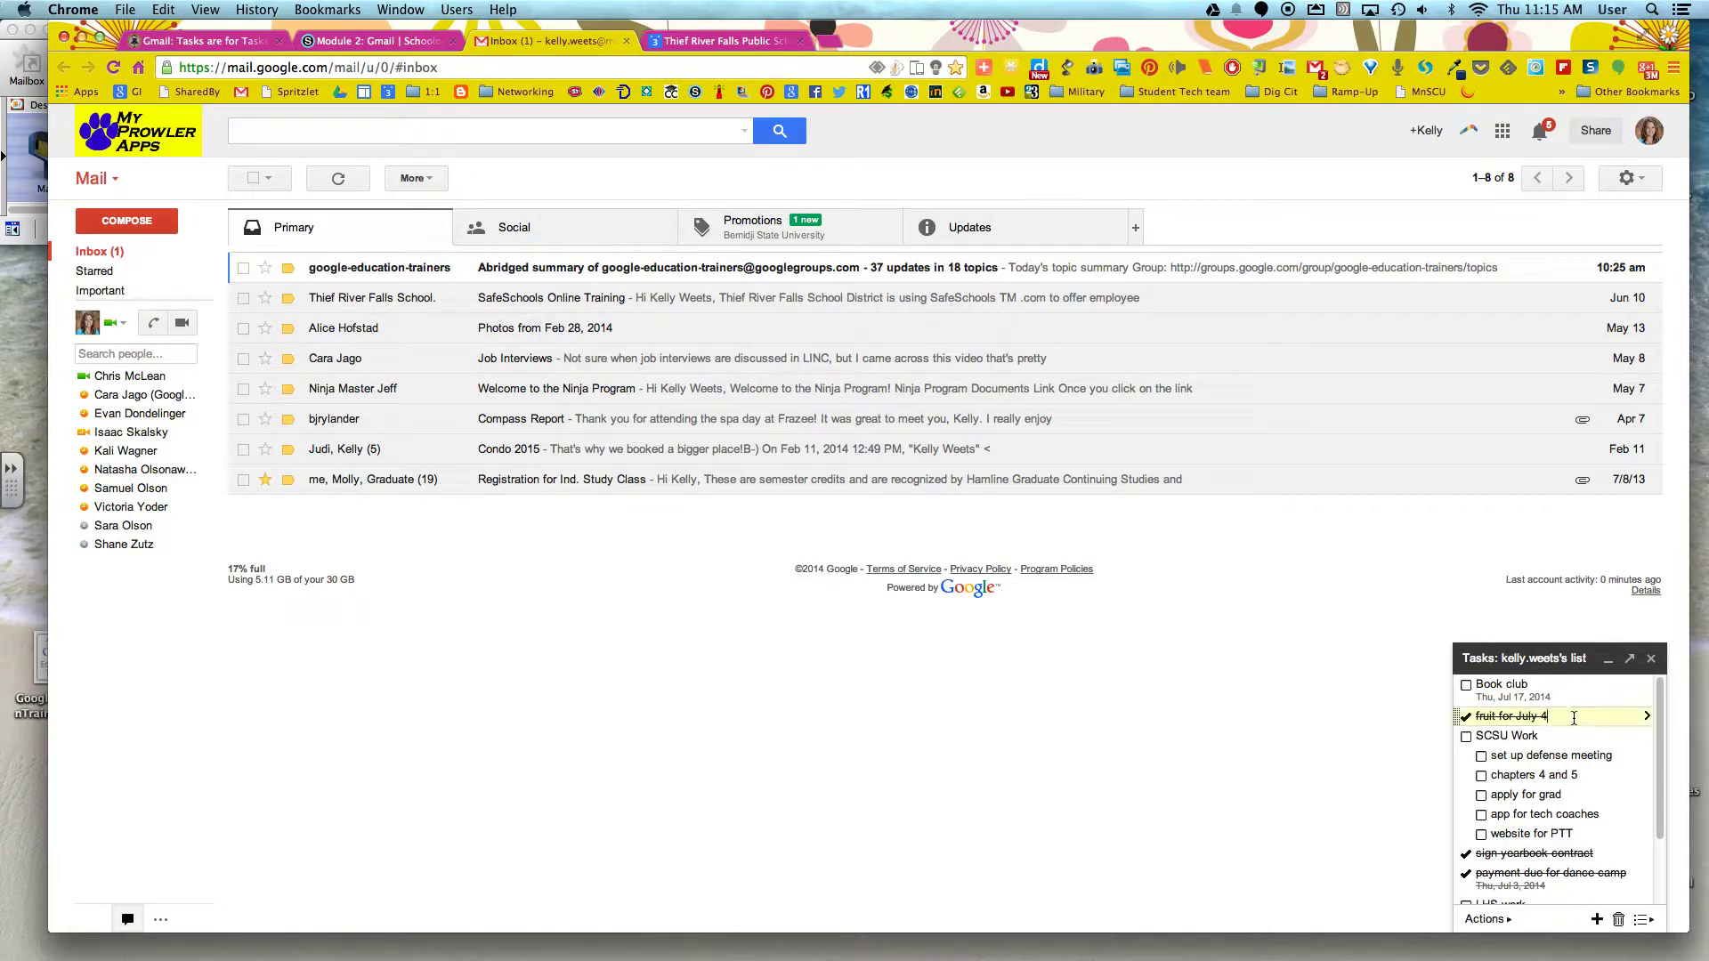
left_click(1618, 920)
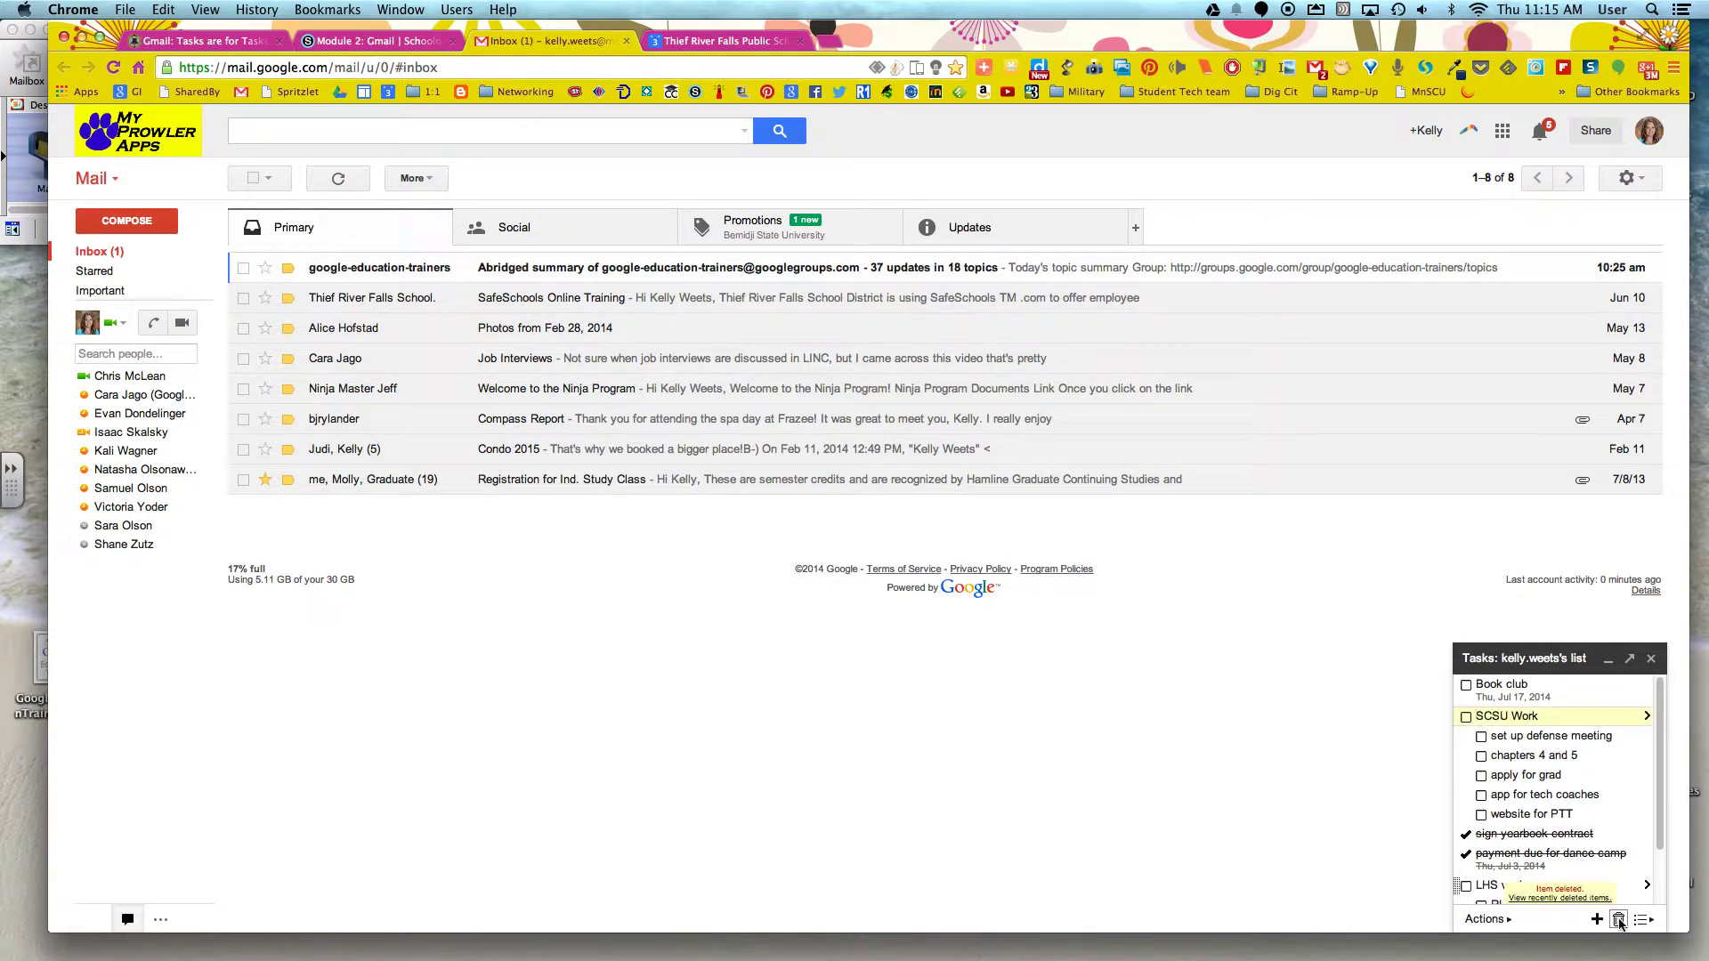
left_click(1526, 737)
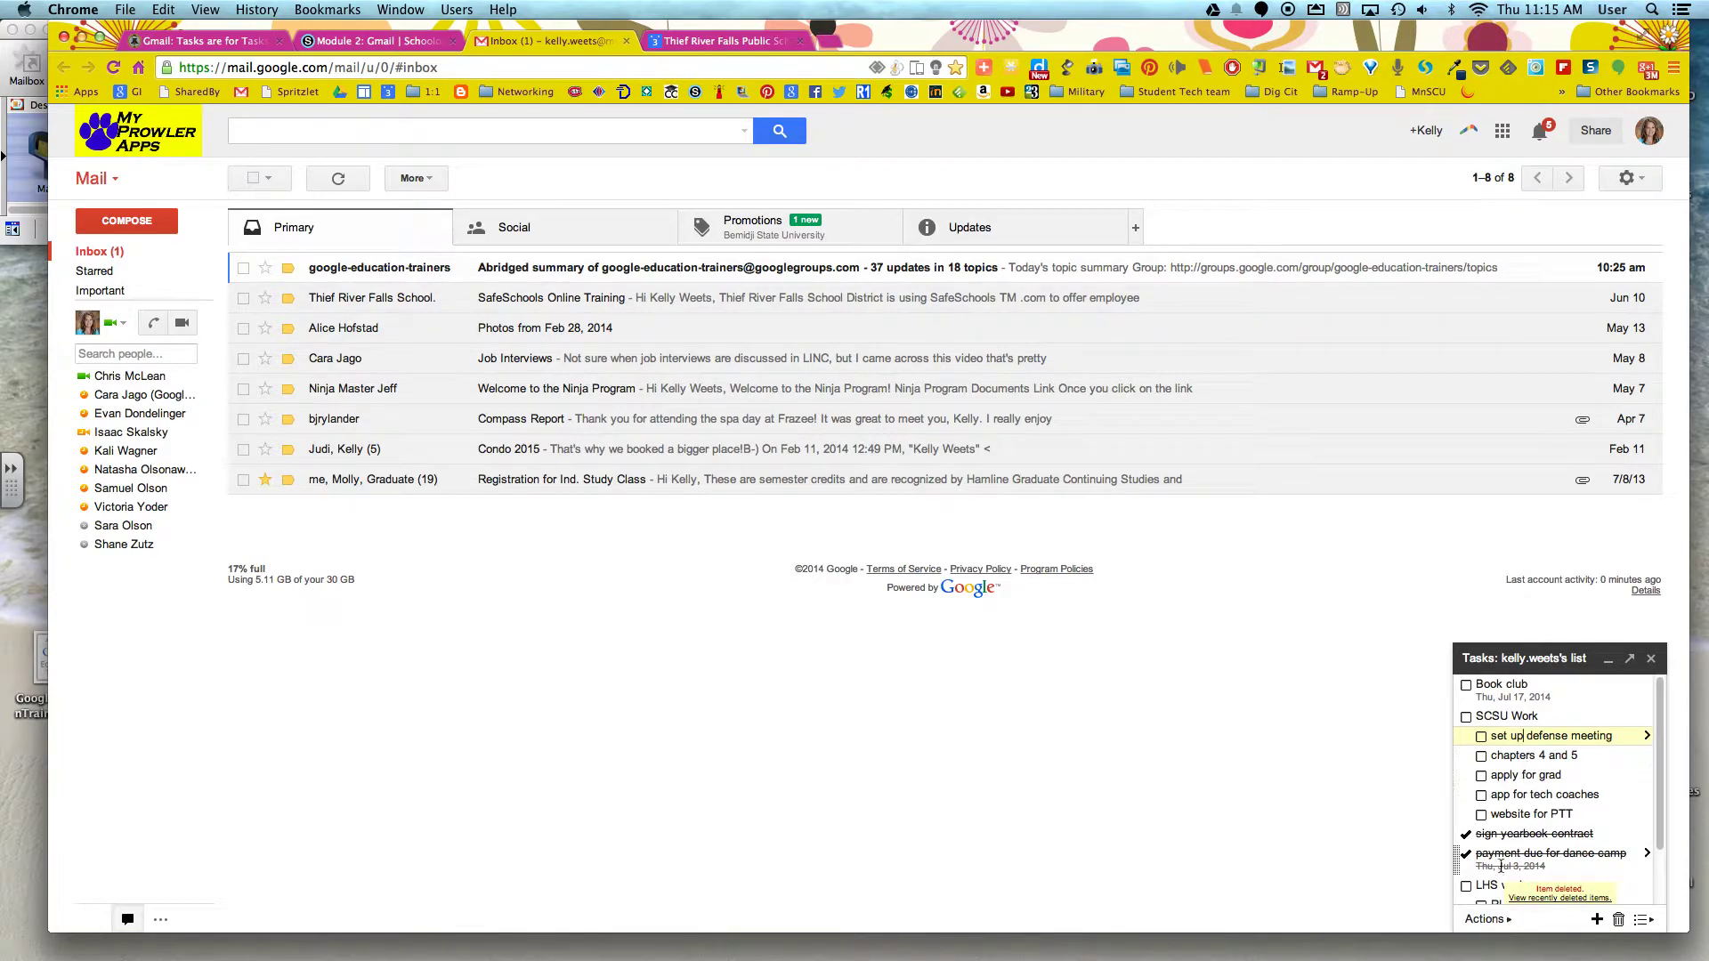
left_click(1485, 919)
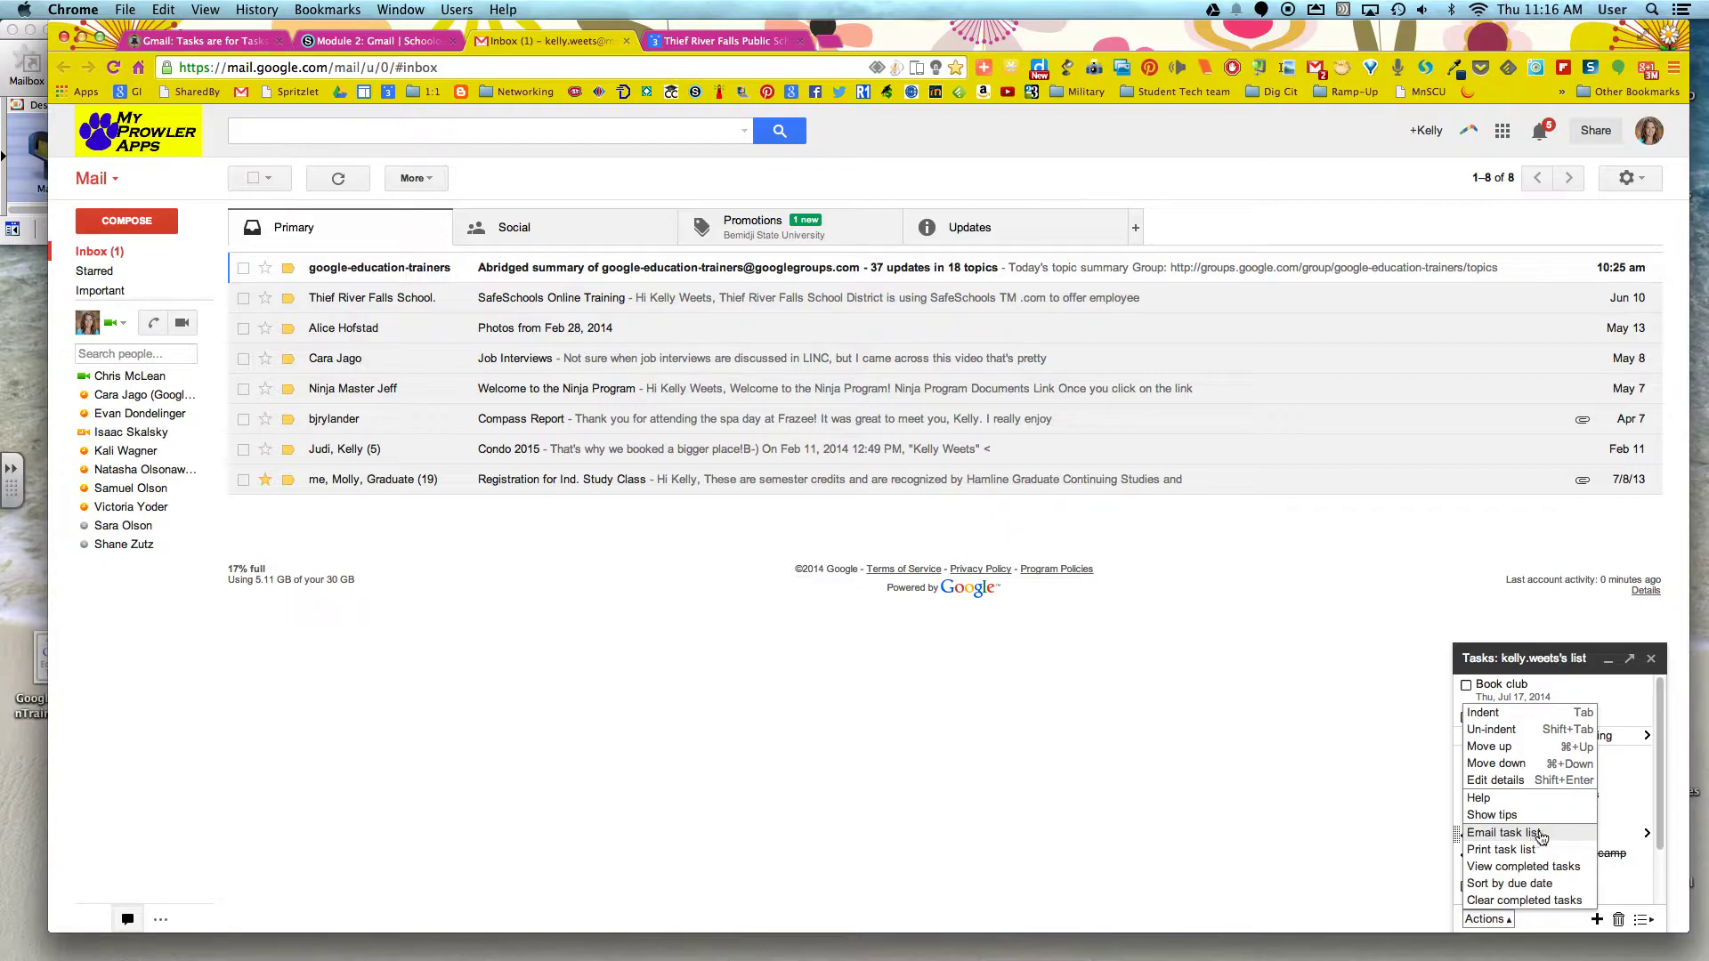
left_click(1390, 841)
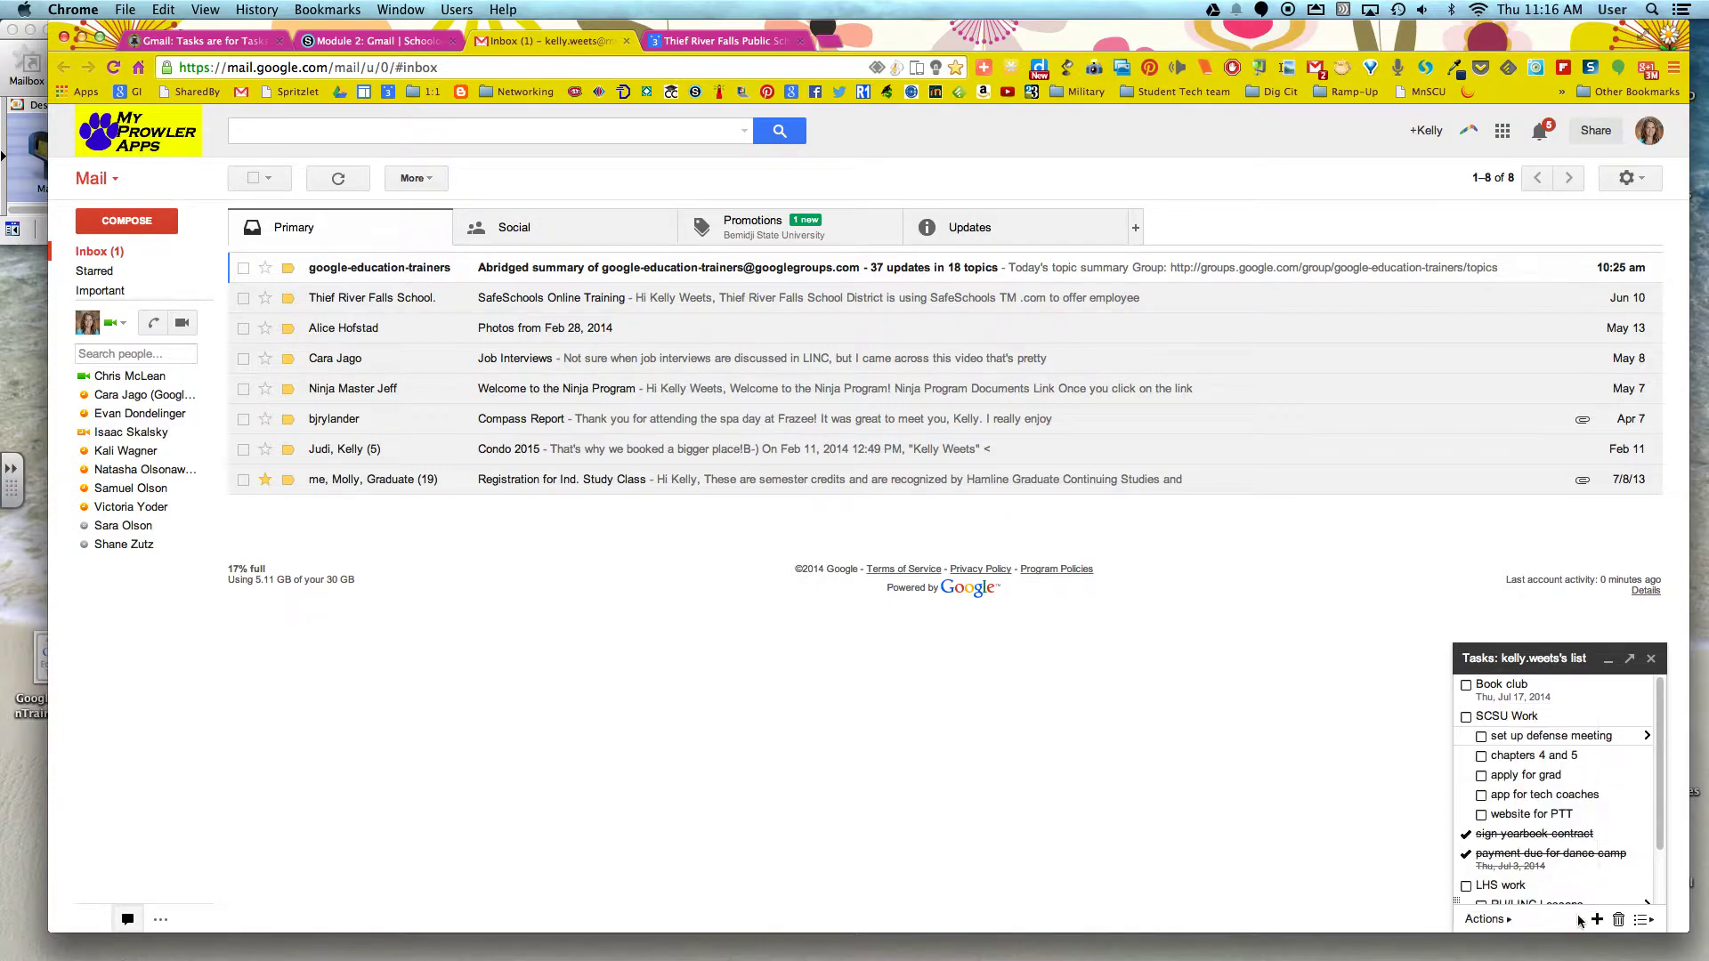
left_click(1642, 923)
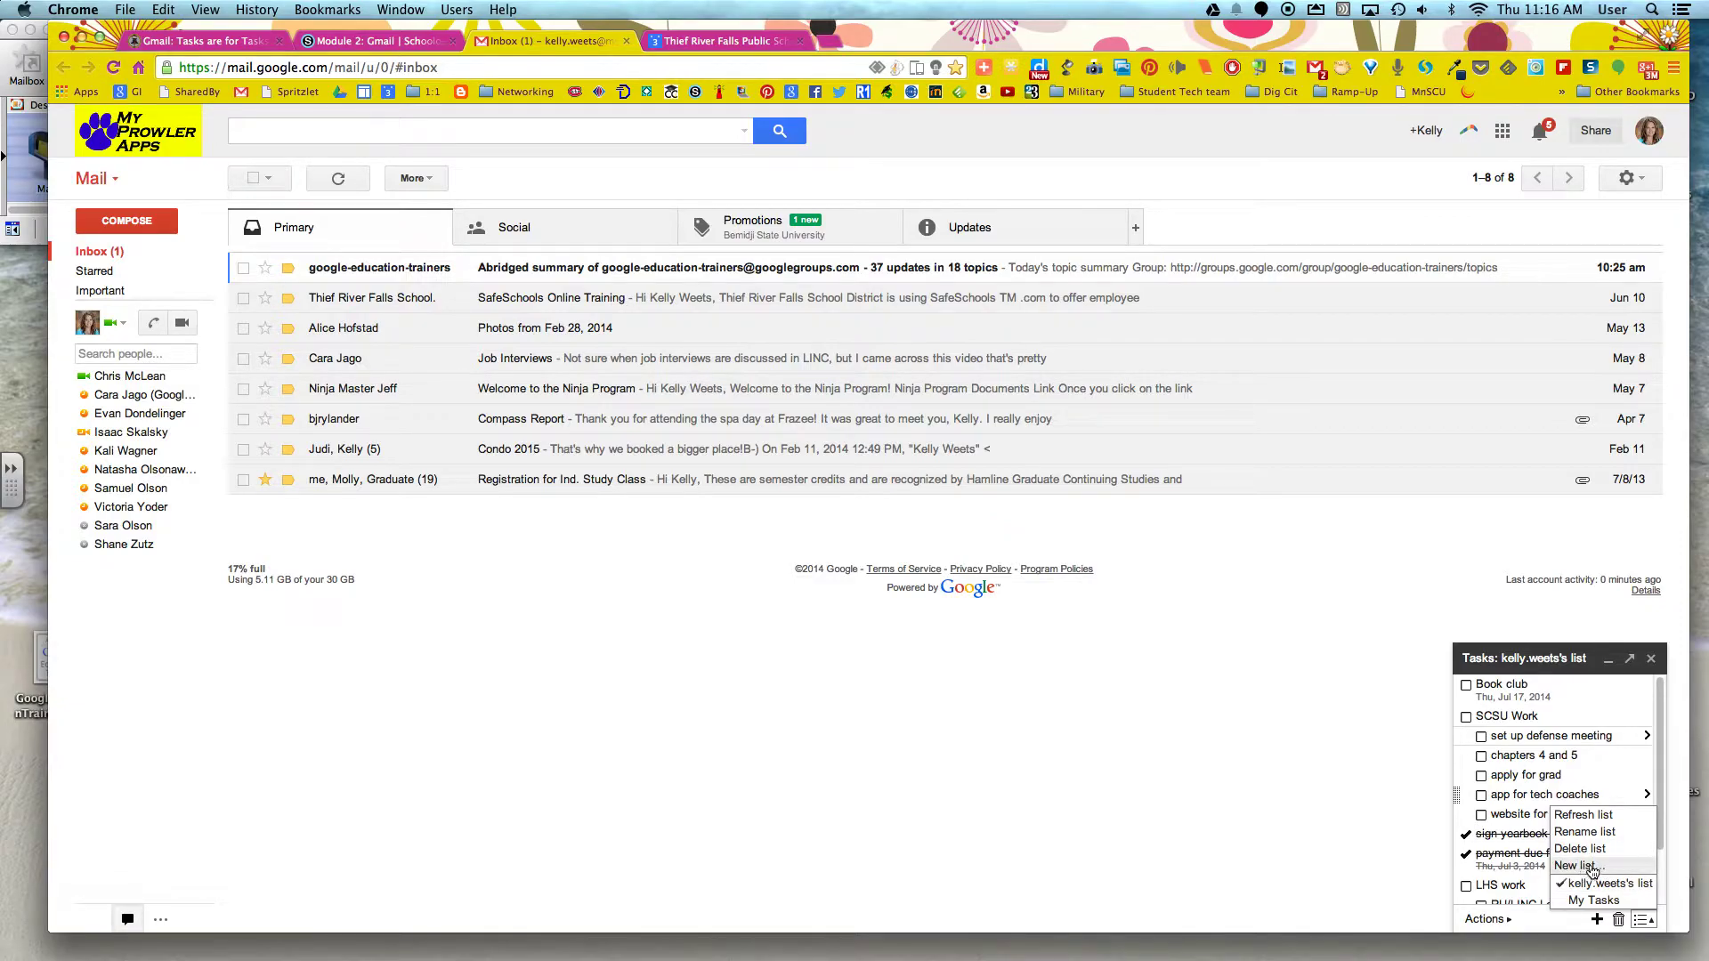
left_click(1253, 833)
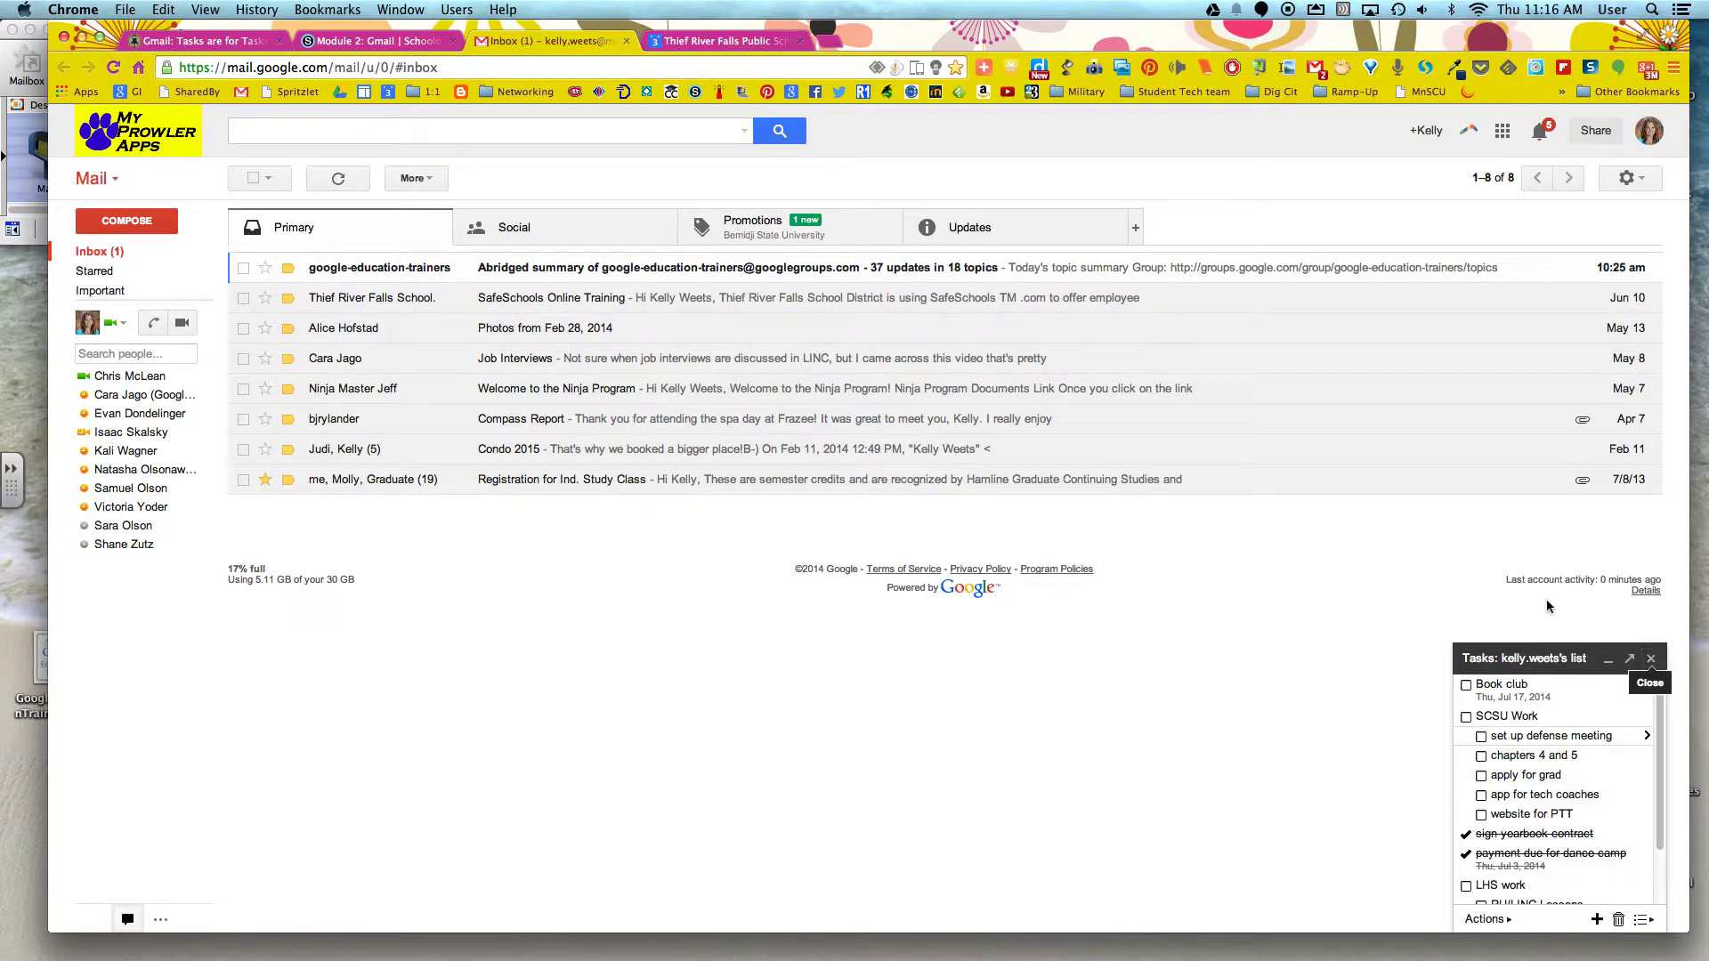
Switch to Google Calendar and show the Tasks calendar alongside the July 2014 month view
left_click(709, 41)
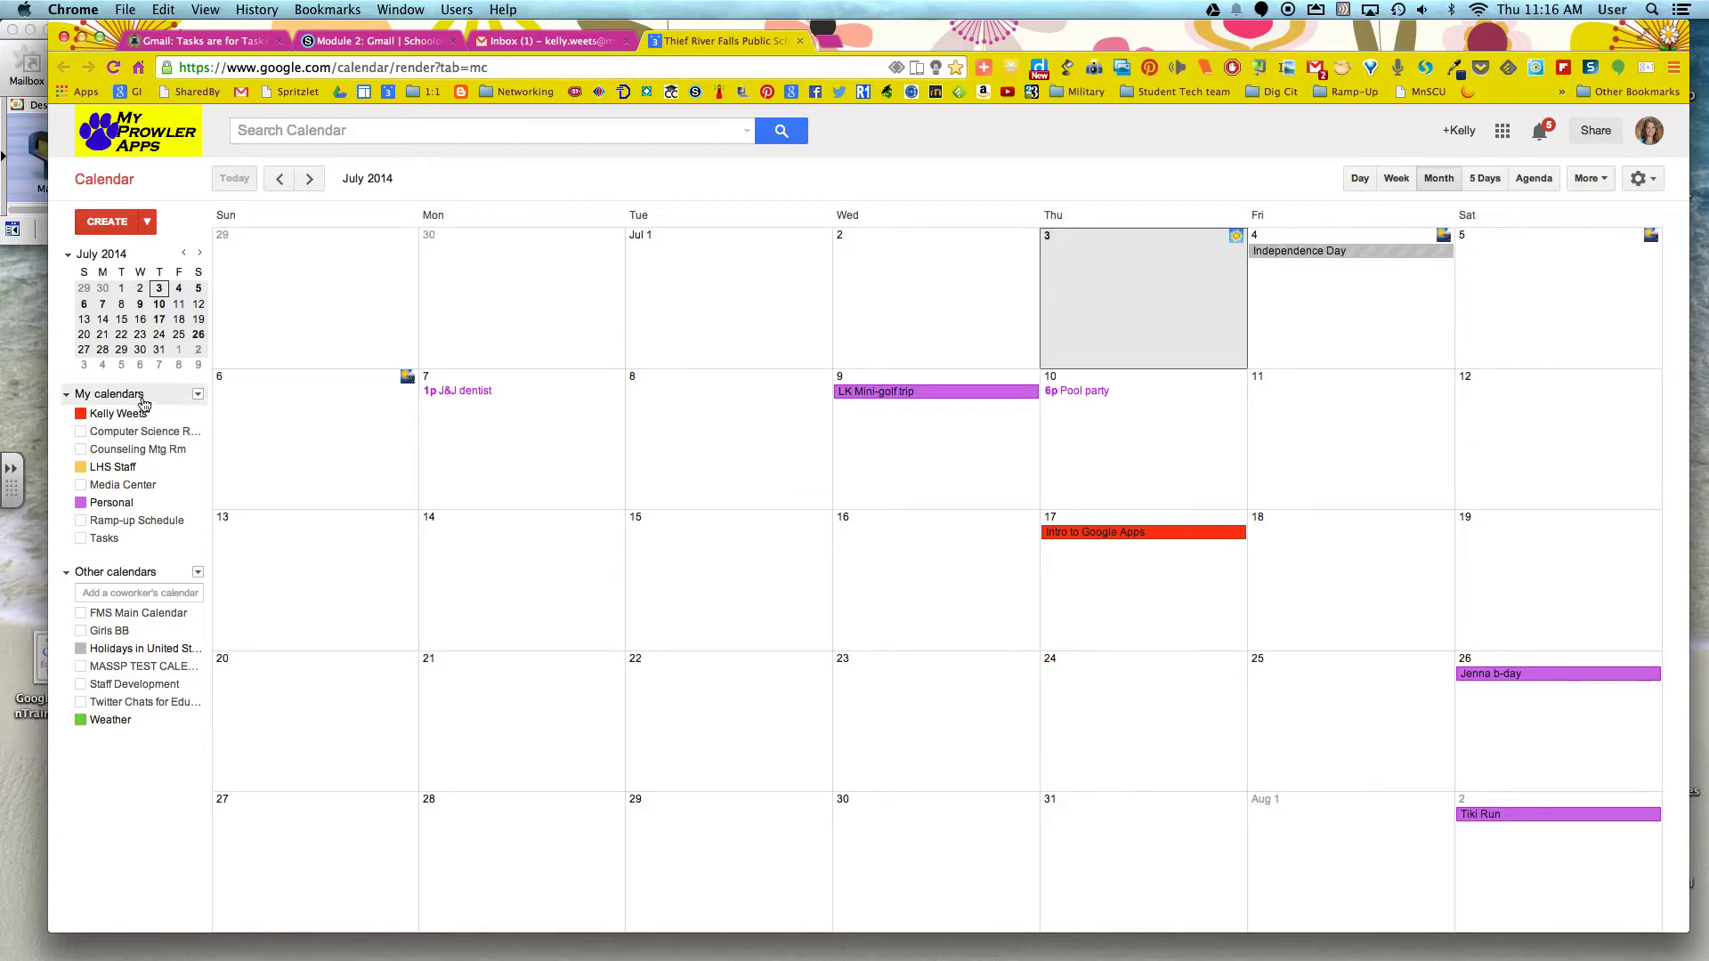
left_click(106, 416)
left_click(107, 416)
left_click(107, 540)
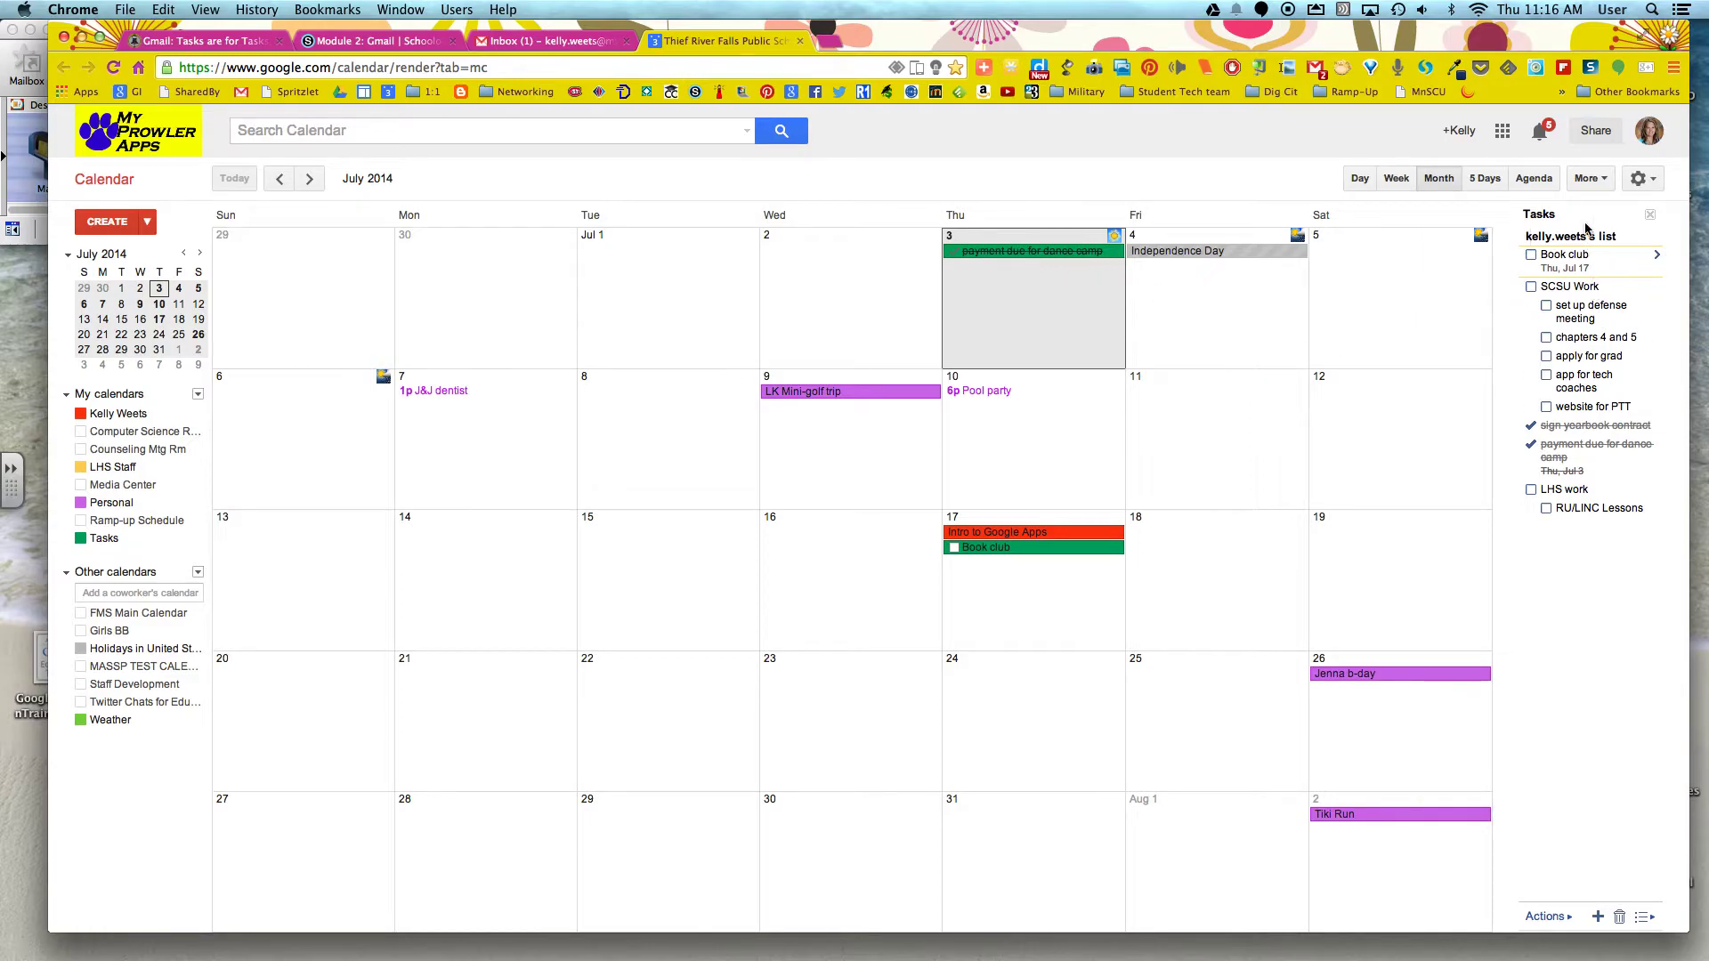
left_click(1586, 521)
left_click(1618, 918)
Open Tasks in the Google app on the mirrored iPhone and look through the whole task list
mouse_move(1333, 933)
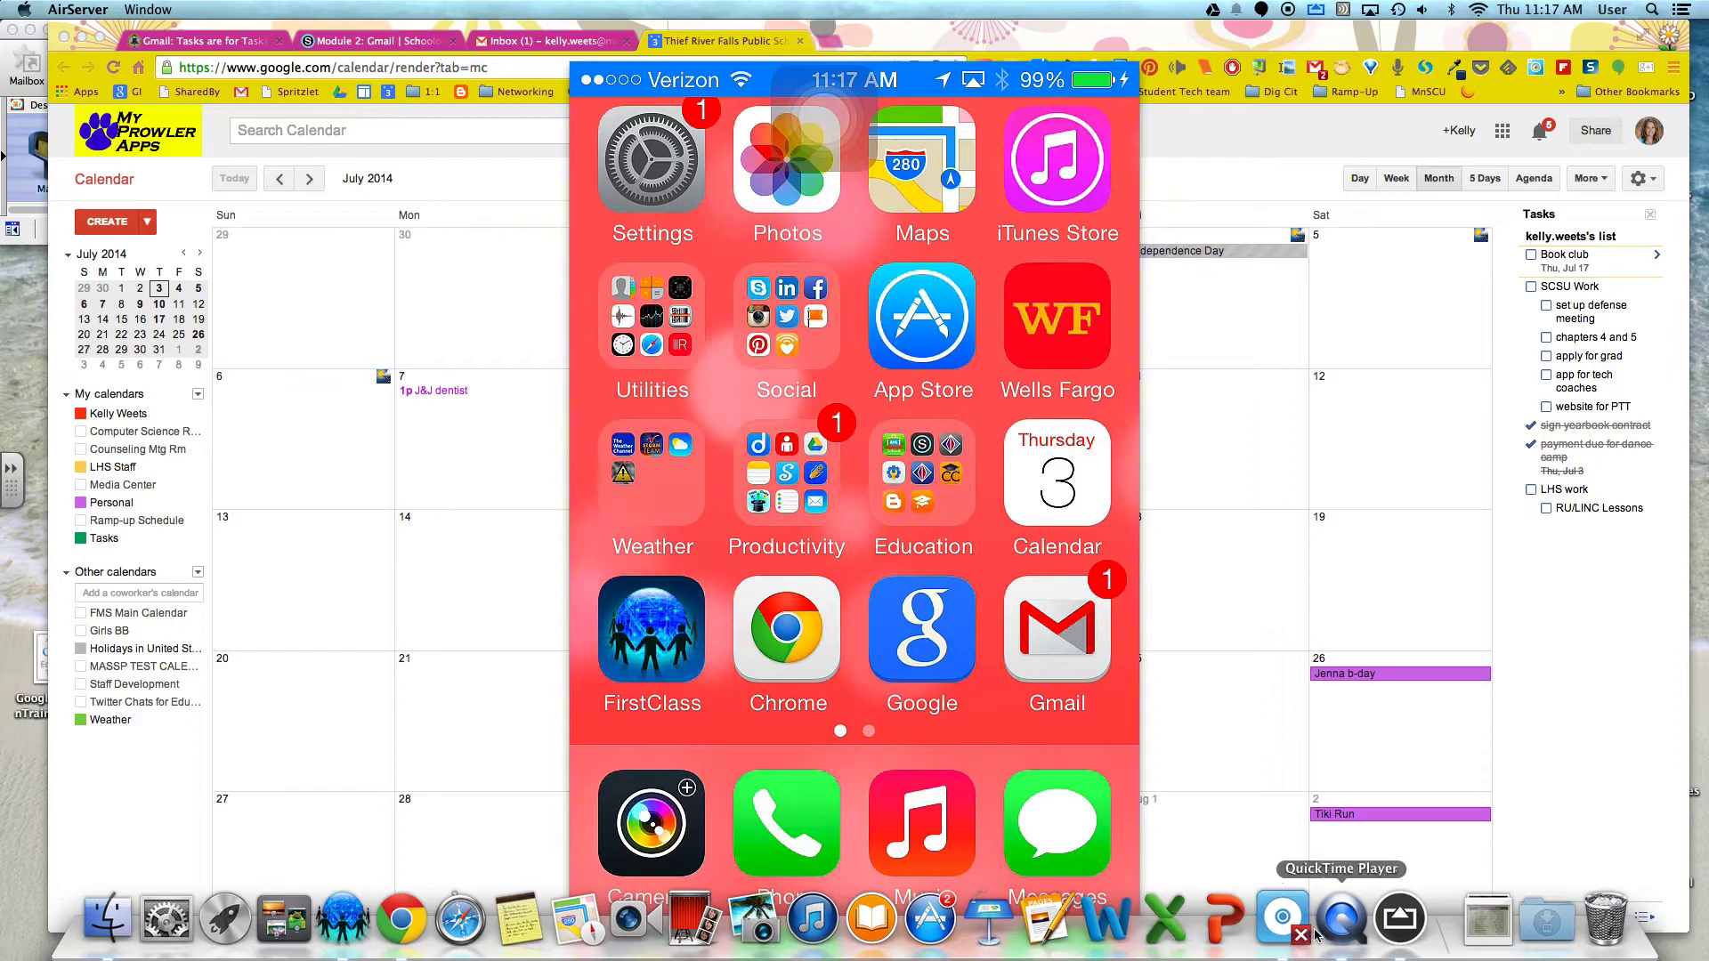
mouse_move(967, 674)
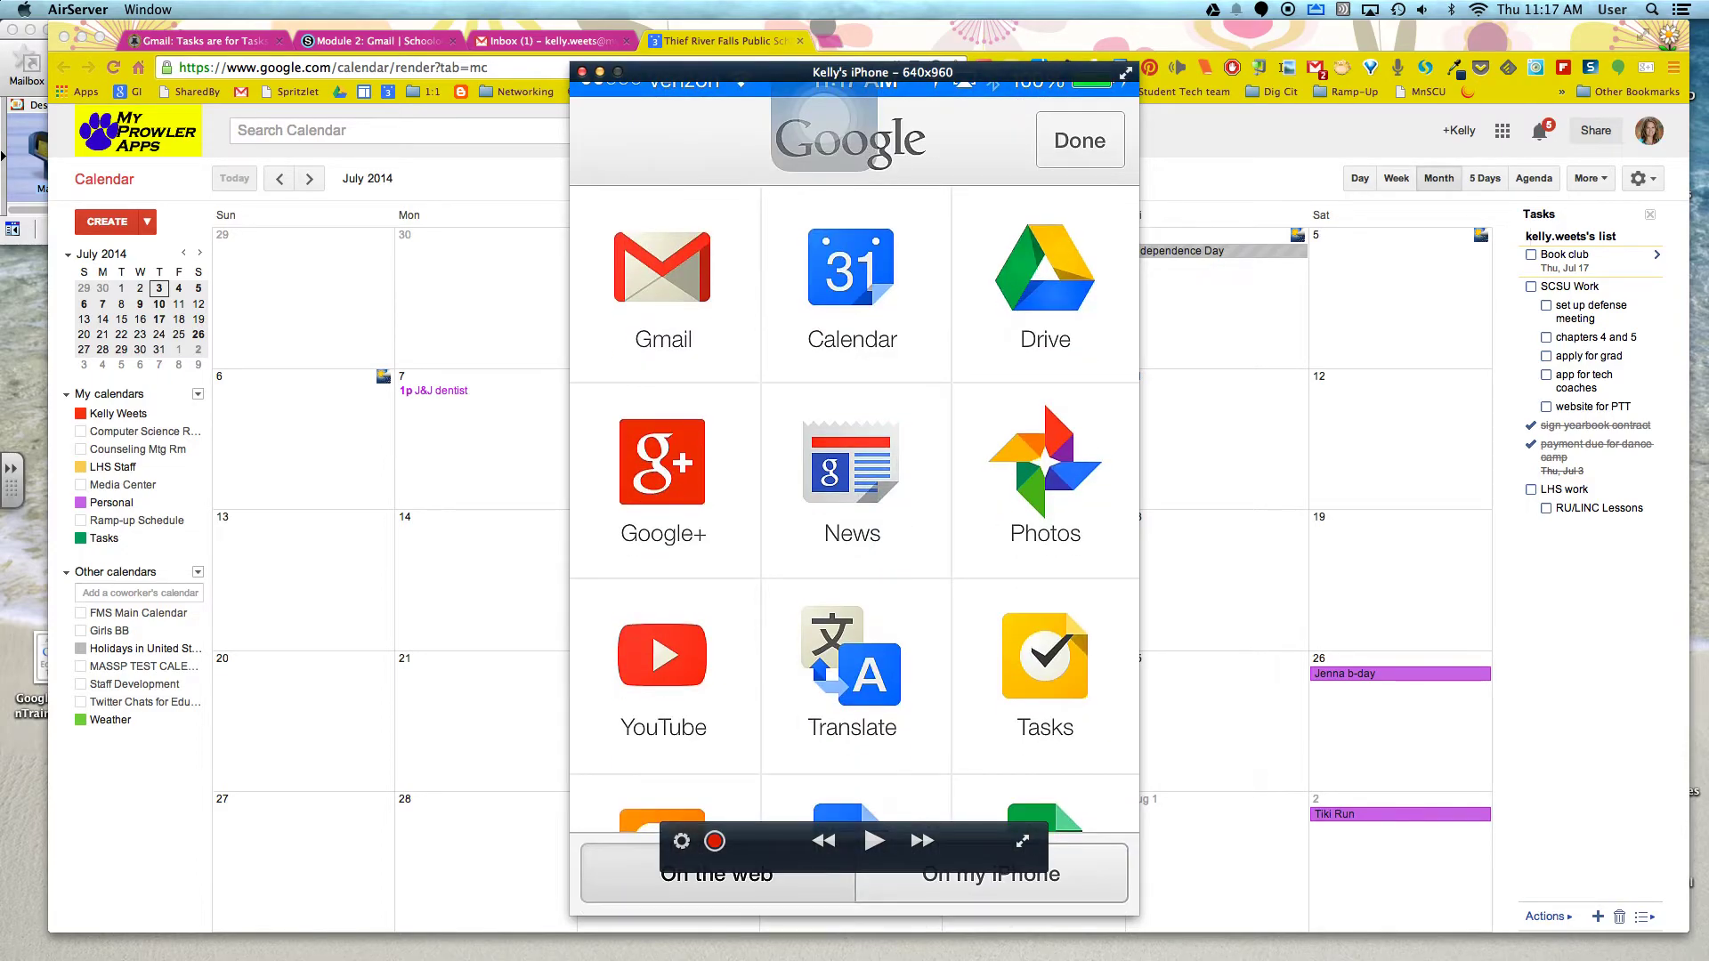
left_click(1056, 657)
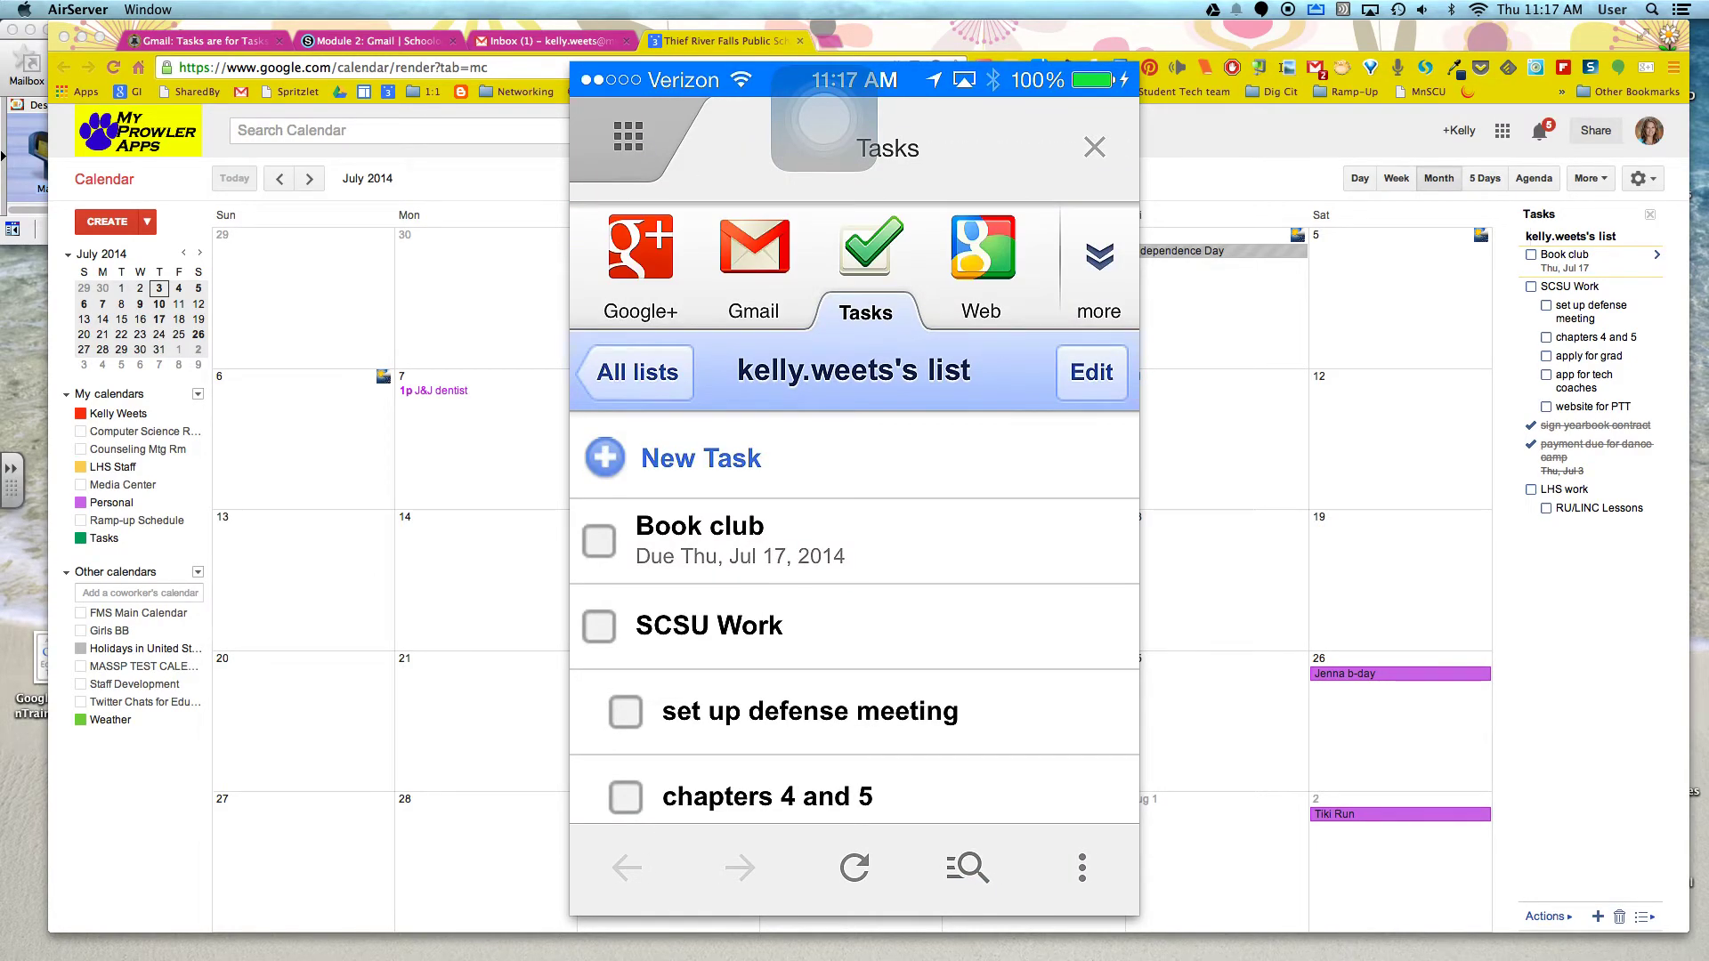
scroll(855, 503, "down", 10)
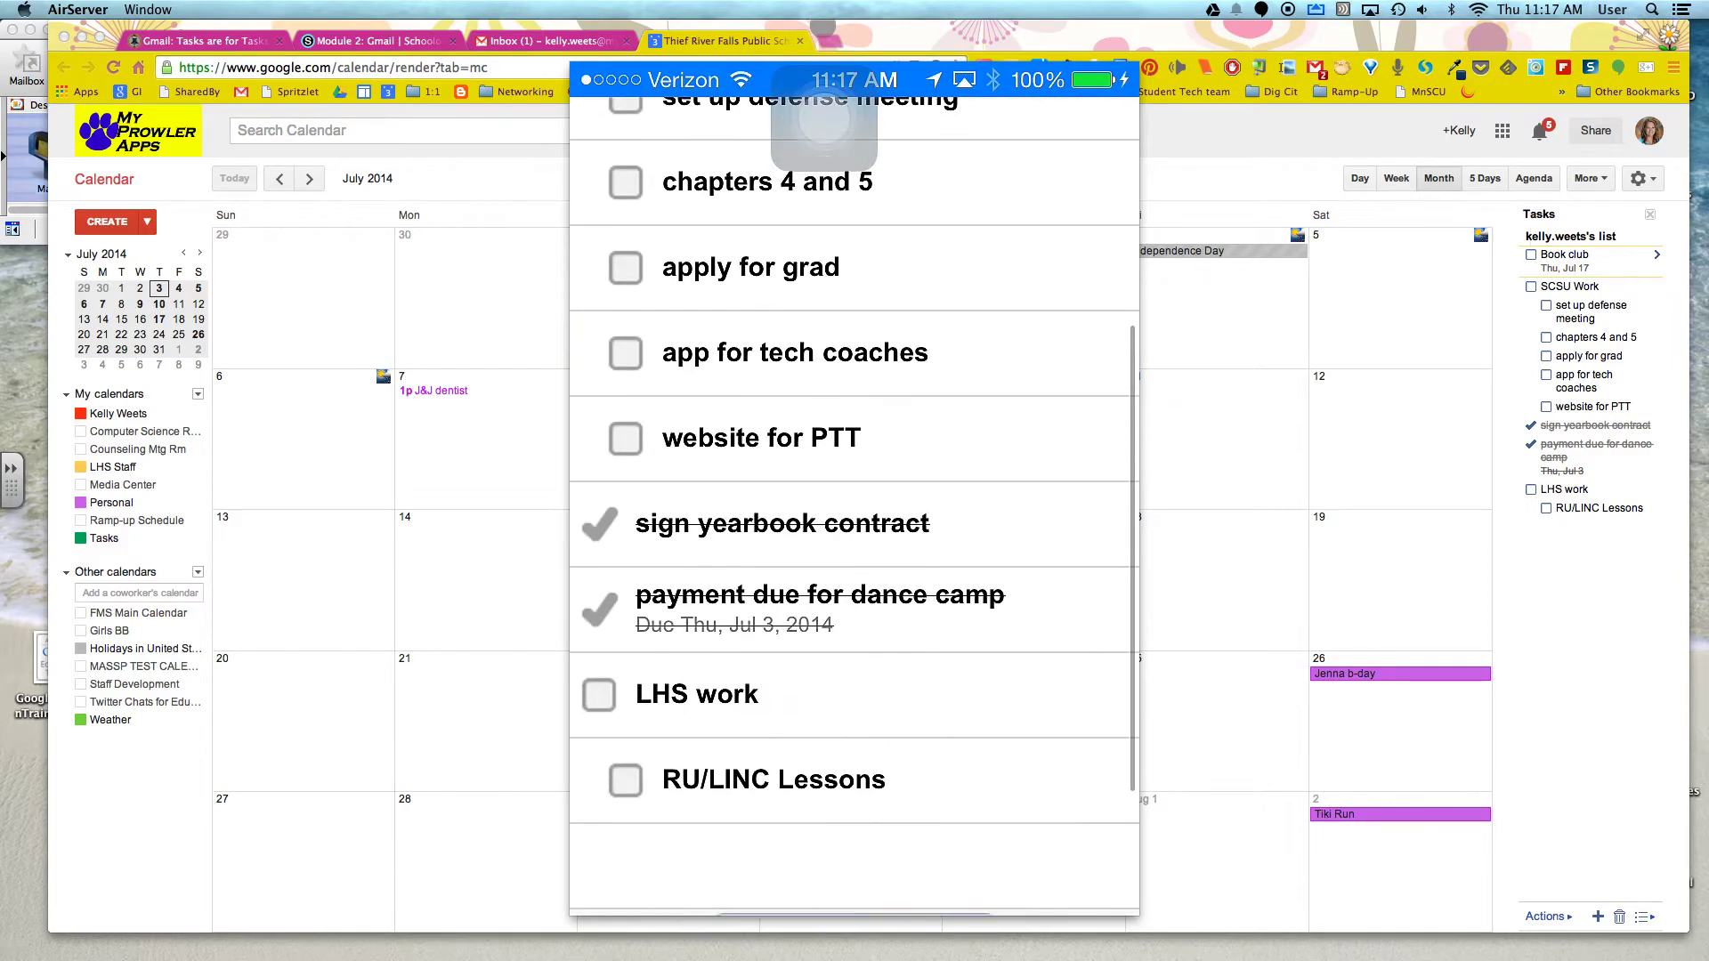
scroll(1056, 657, "up", 5)
scroll(1059, 672, "up", 2)
Go to the mirrored iPhone's home screen page and locate the gTasks app
left_click(599, 387)
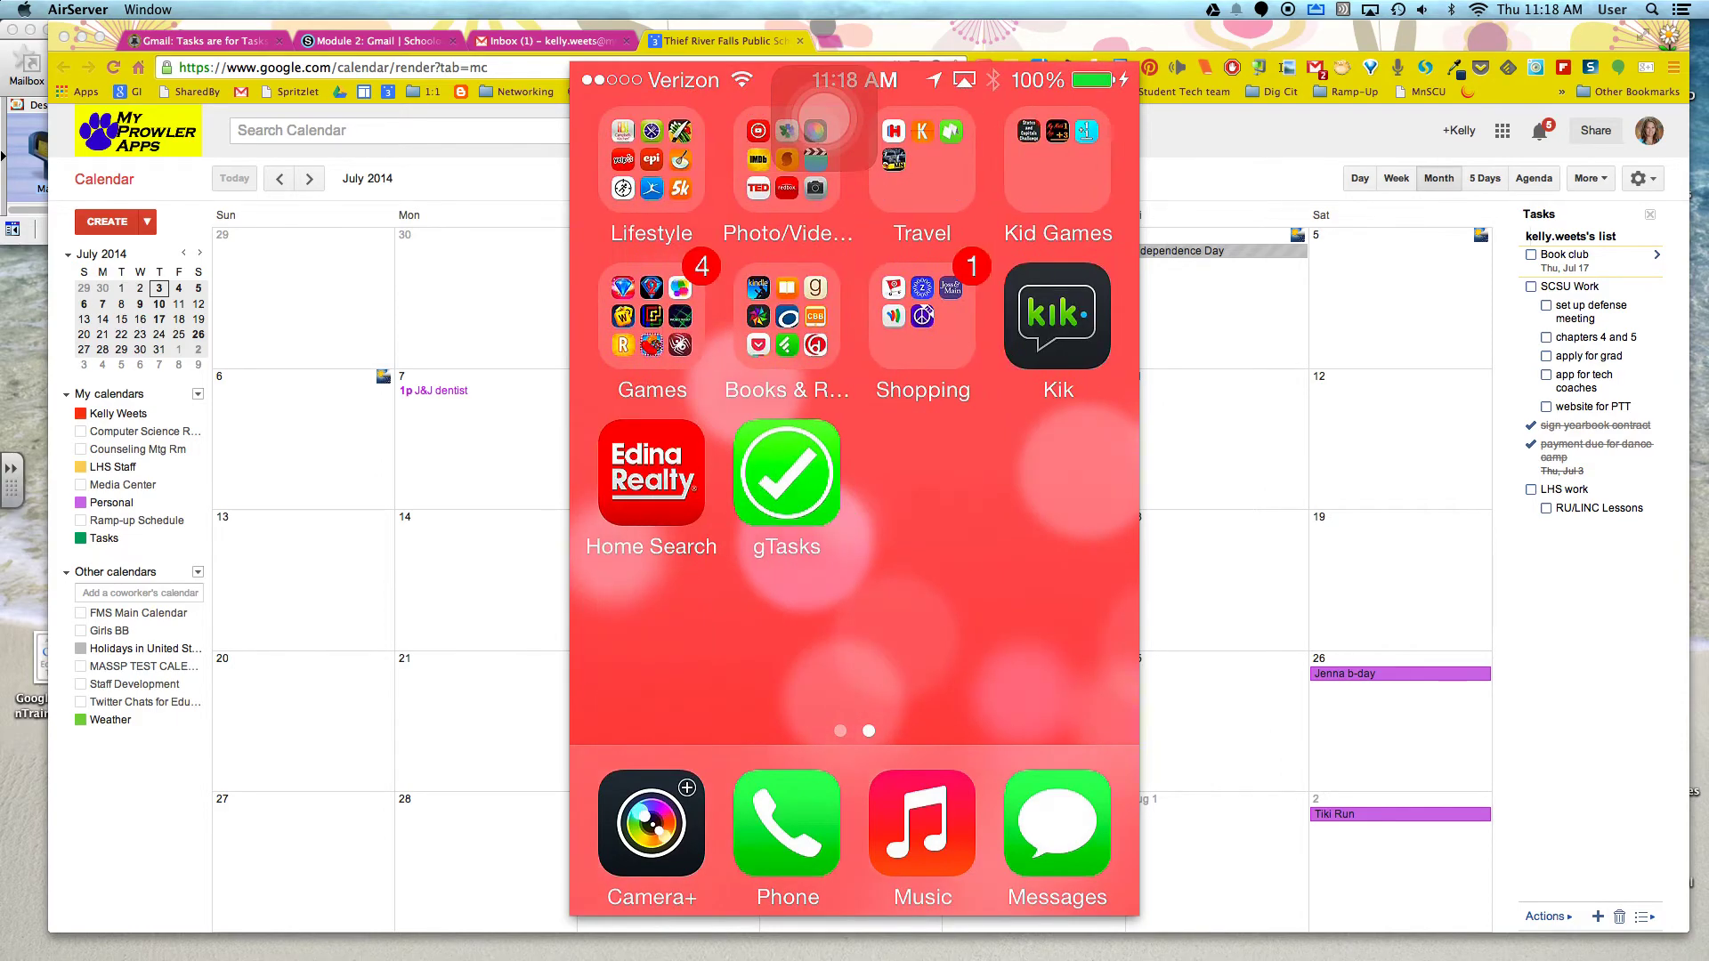
mouse_move(799, 516)
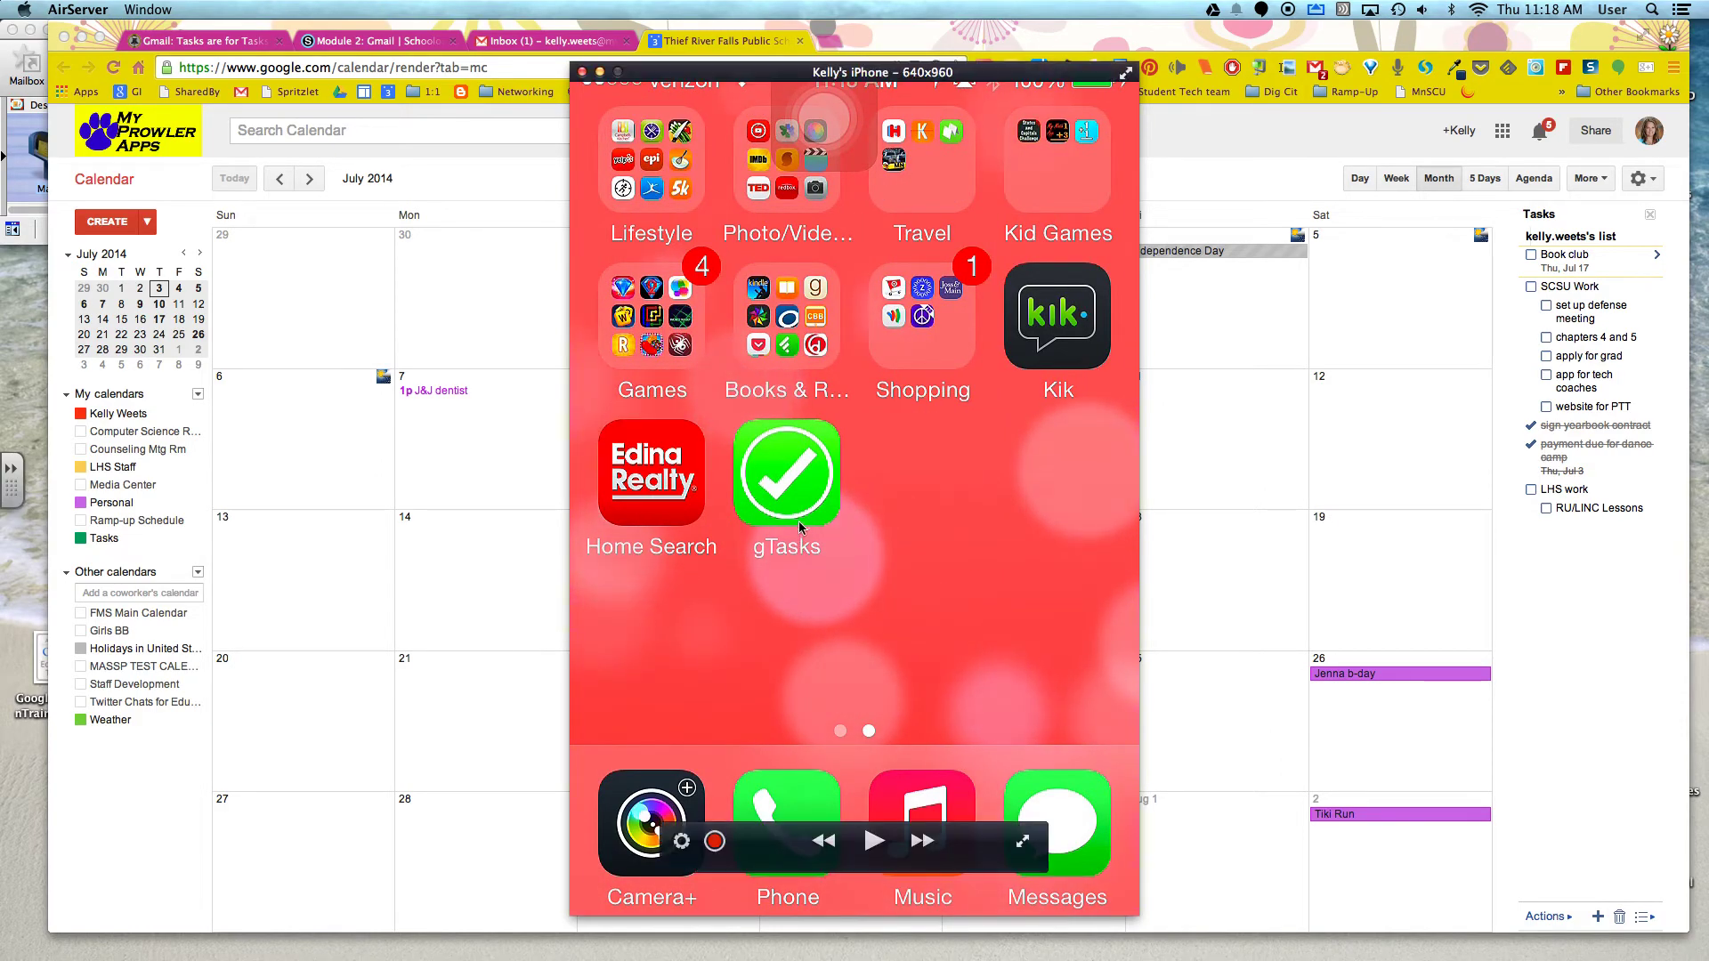